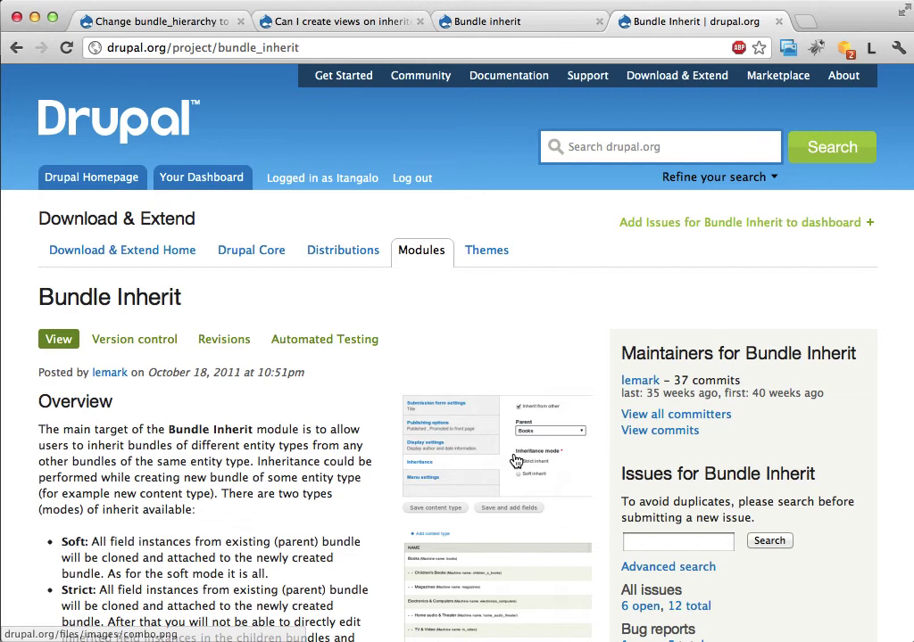
# Examine the Bundle Inherit project page, its enlarged inheritance settings screenshot, and the issue about changing bundle_hierarchy to bundle_inherit
pyautogui.scroll(-4, 473, 392)
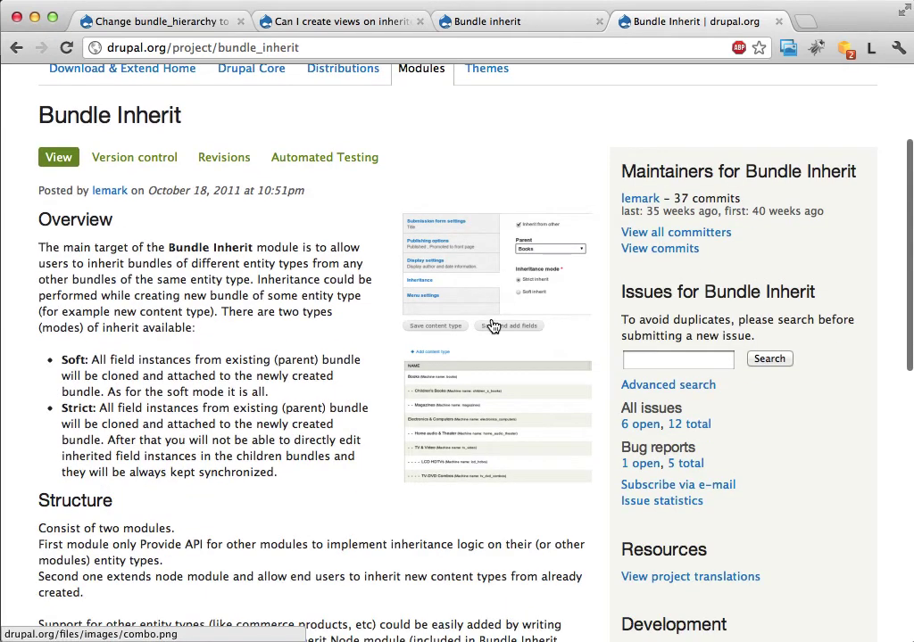
pyautogui.click(434, 326)
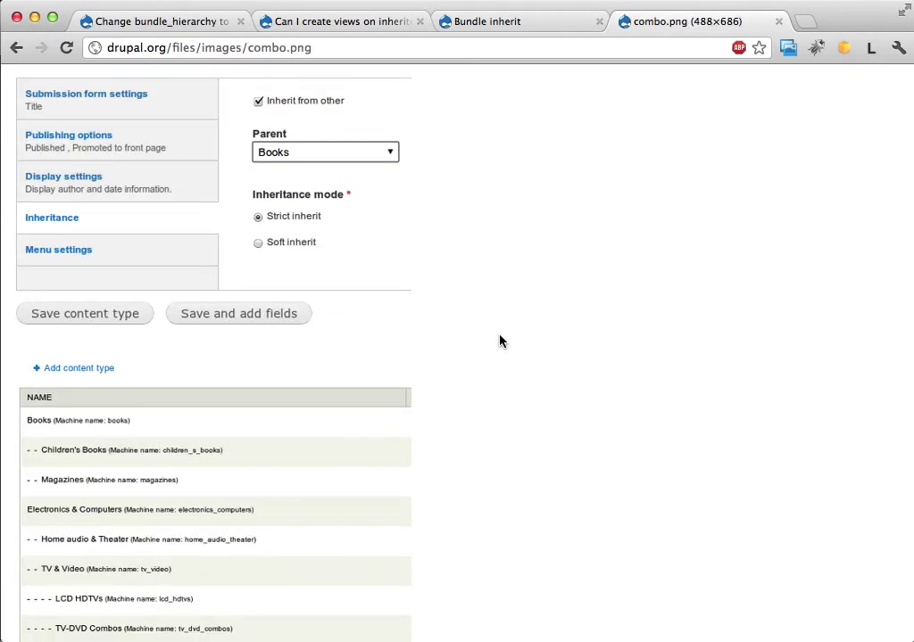
pyautogui.press('super+bracketleft')
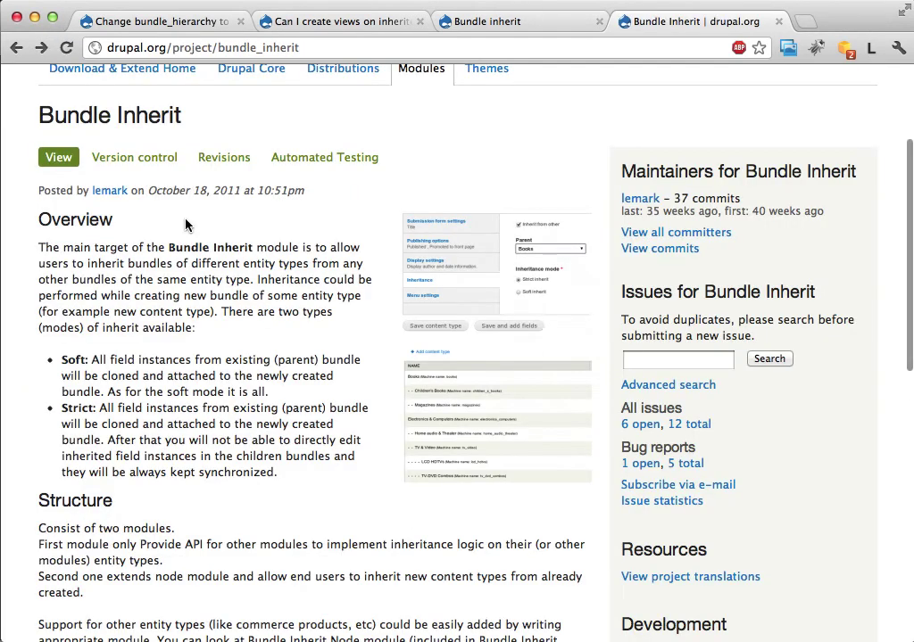
pyautogui.click(181, 25)
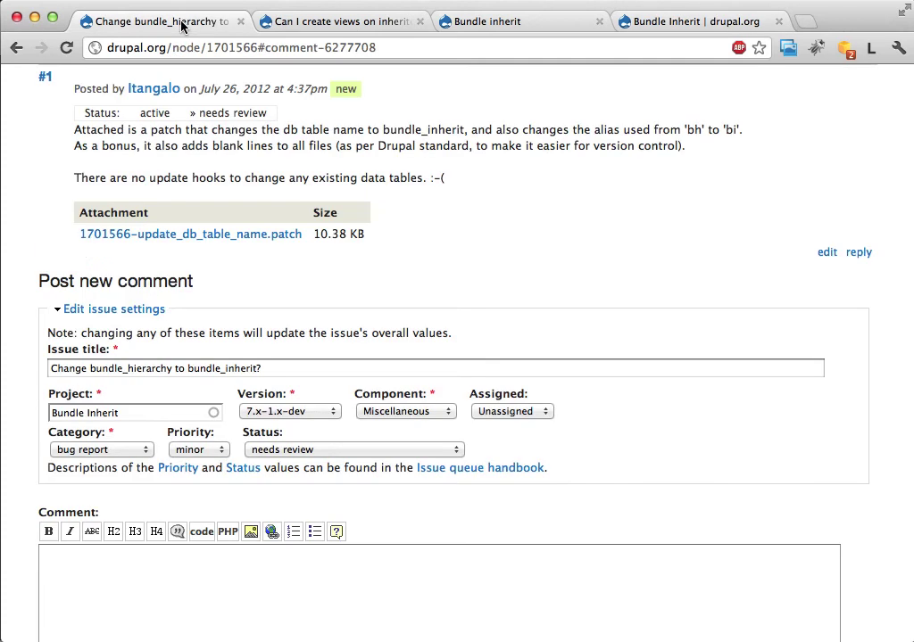
# Switch to the local Drupal site and view the fields of the Resource base content type
pyautogui.click(488, 23)
pyautogui.moveTo(116, 81)
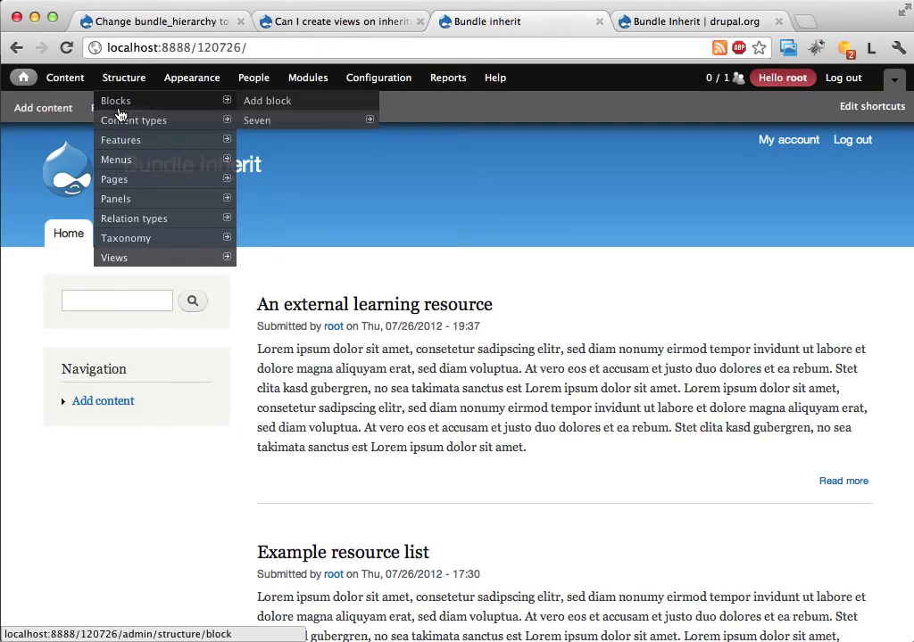
pyautogui.moveTo(123, 124)
pyautogui.moveTo(273, 166)
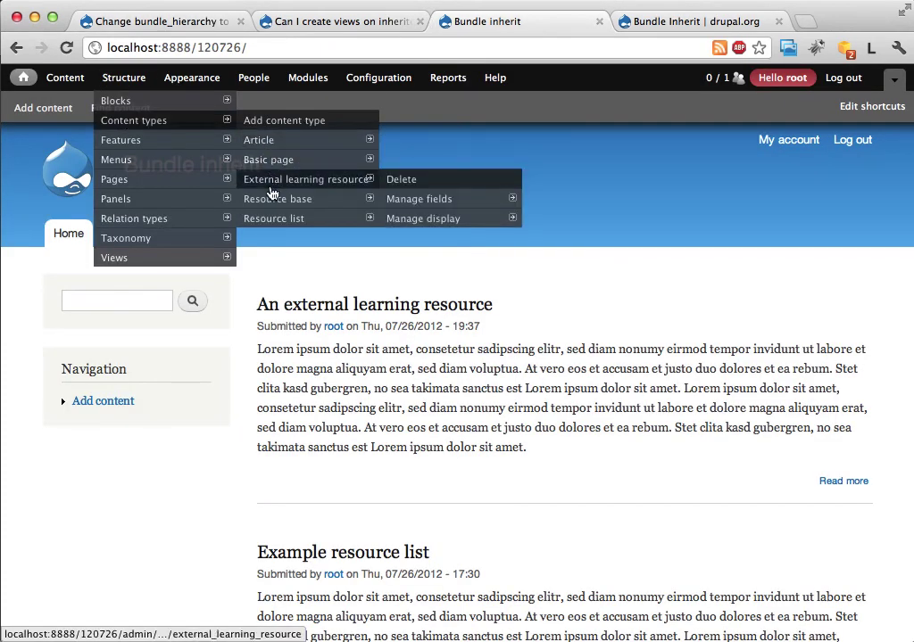
pyautogui.moveTo(273, 203)
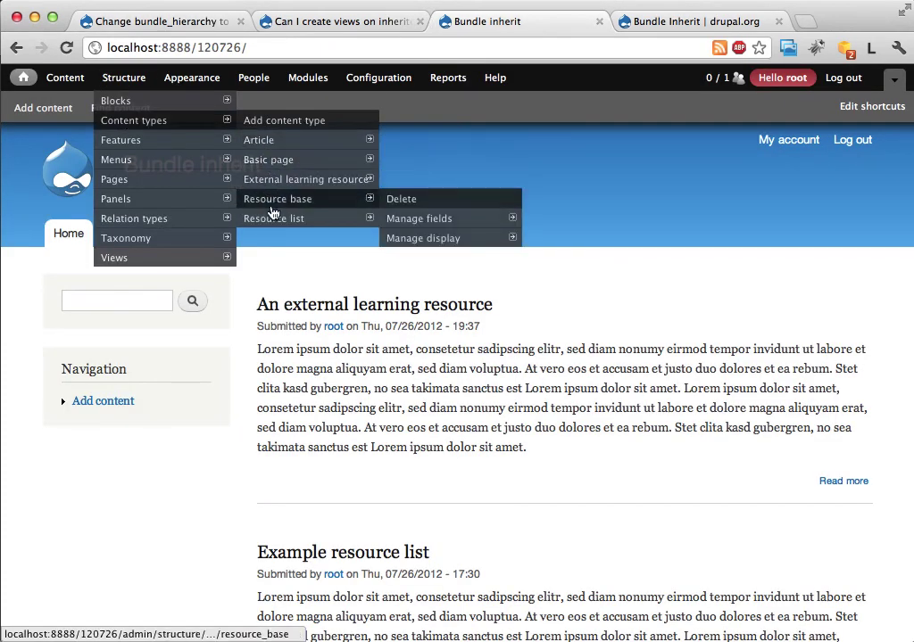
pyautogui.click(408, 219)
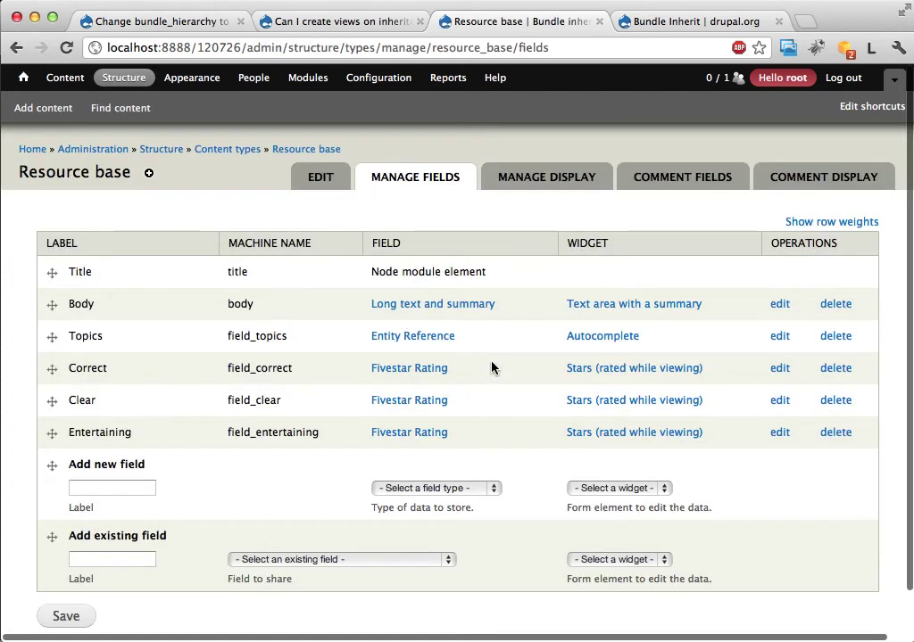
# Start a new content type in a separate page and name it "Sone kind of resource"
pyautogui.moveTo(123, 80)
pyautogui.moveTo(124, 125)
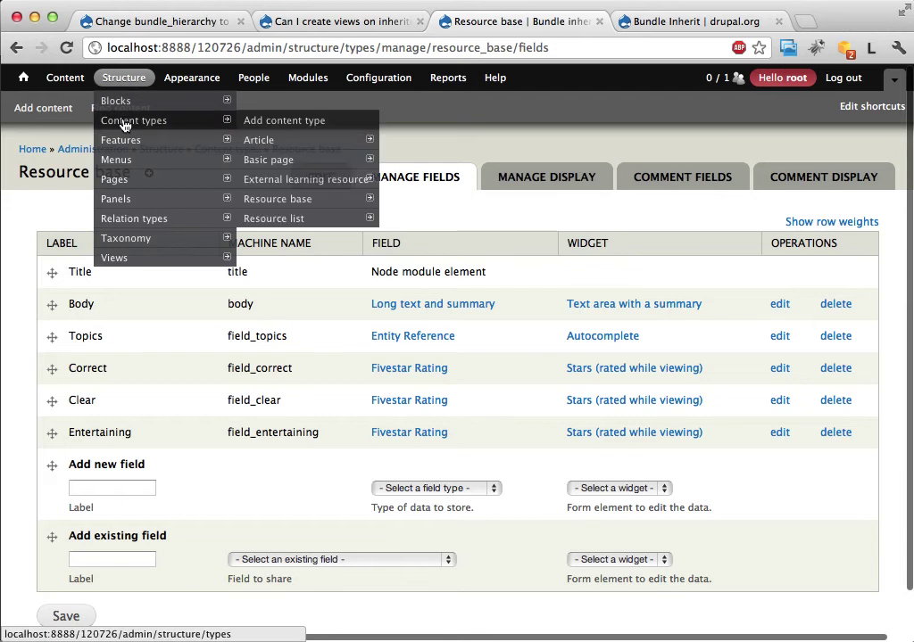
pyautogui.click(270, 128)
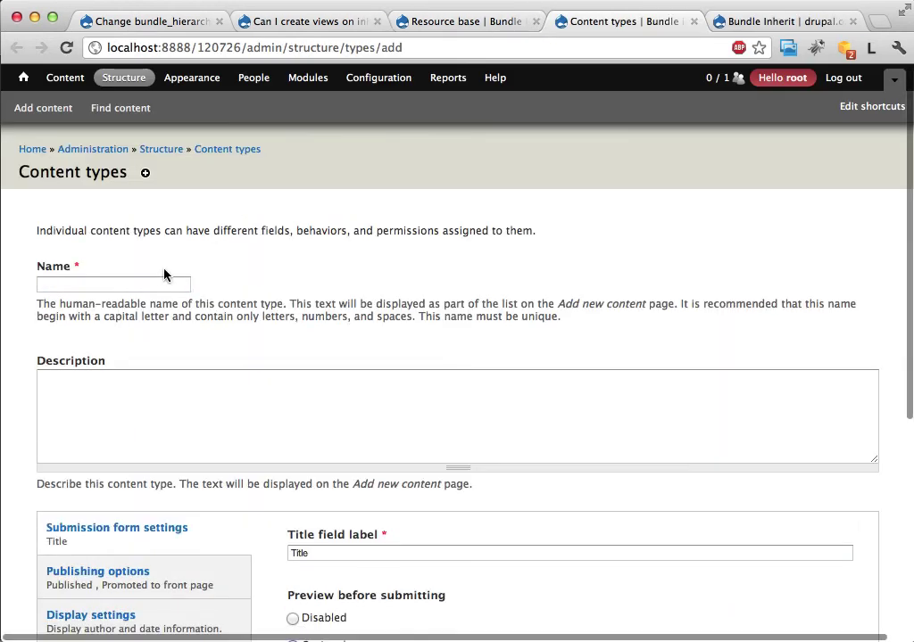
pyautogui.click(159, 283)
pyautogui.write('Son')
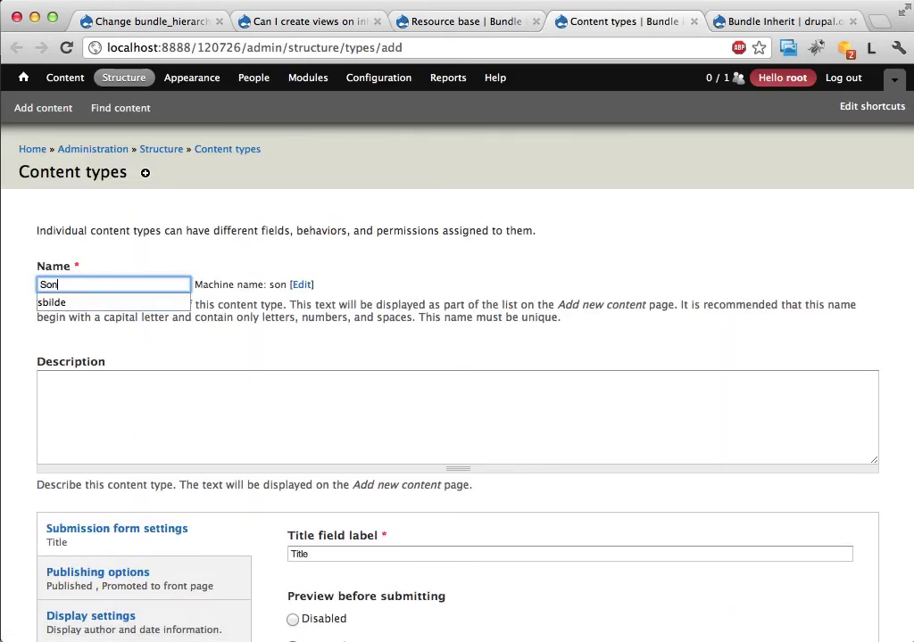
pyautogui.write('e n')
pyautogui.press('BackSpace')
pyautogui.write('k')
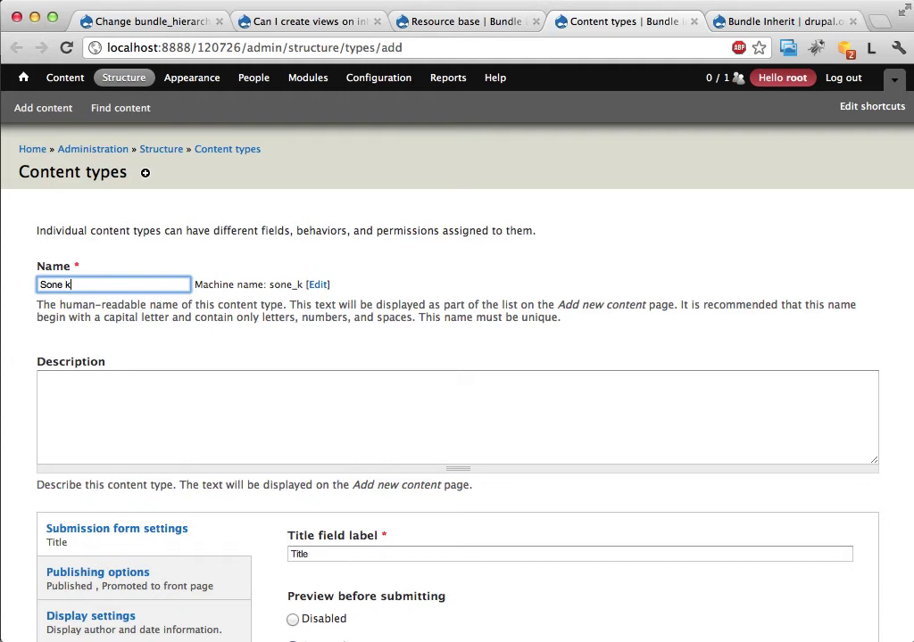
pyautogui.write('ind of resourc')
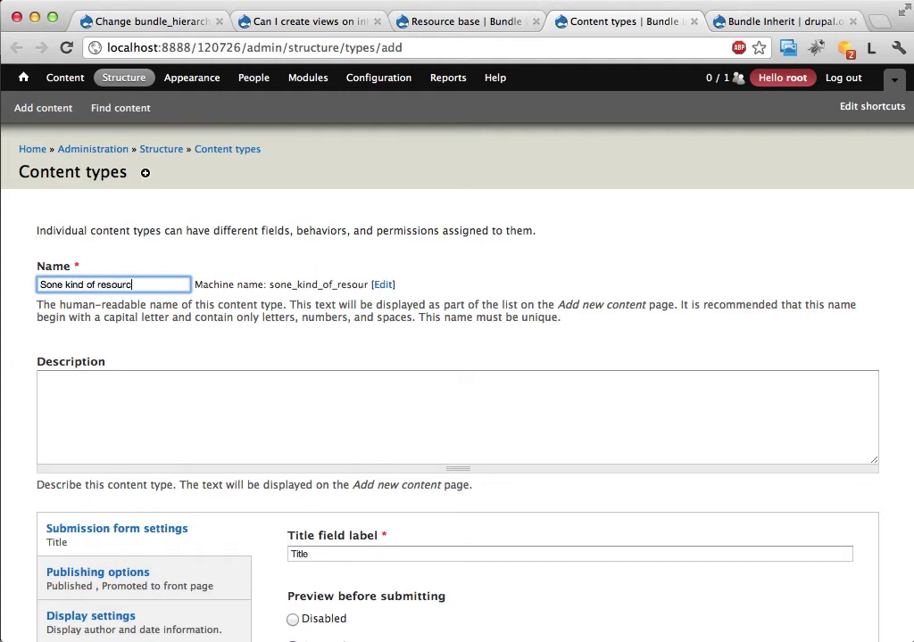
pyautogui.write('e')
pyautogui.click(280, 402)
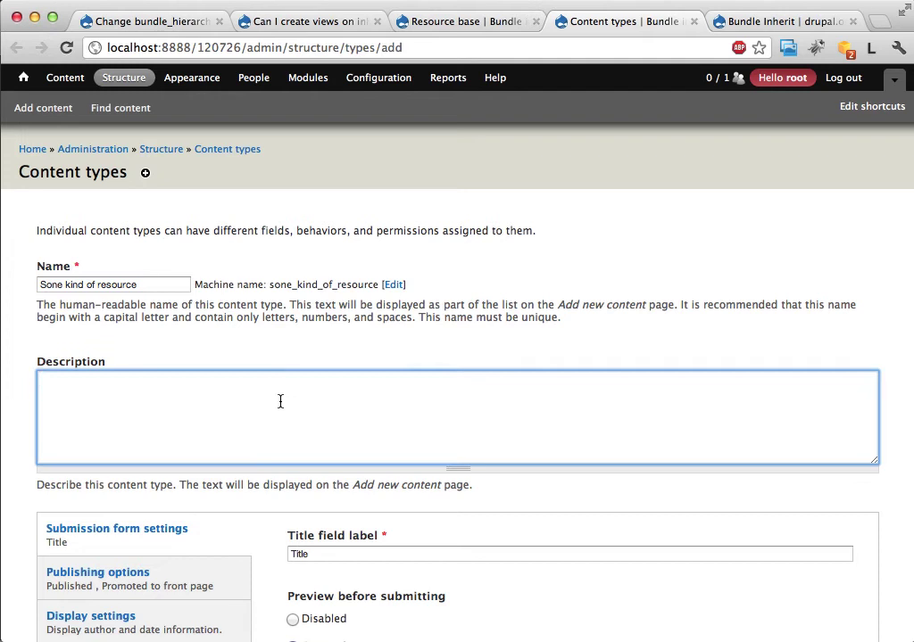
# Enable inheritance from another content type in the new content type's settings
pyautogui.scroll(-3, 294, 399)
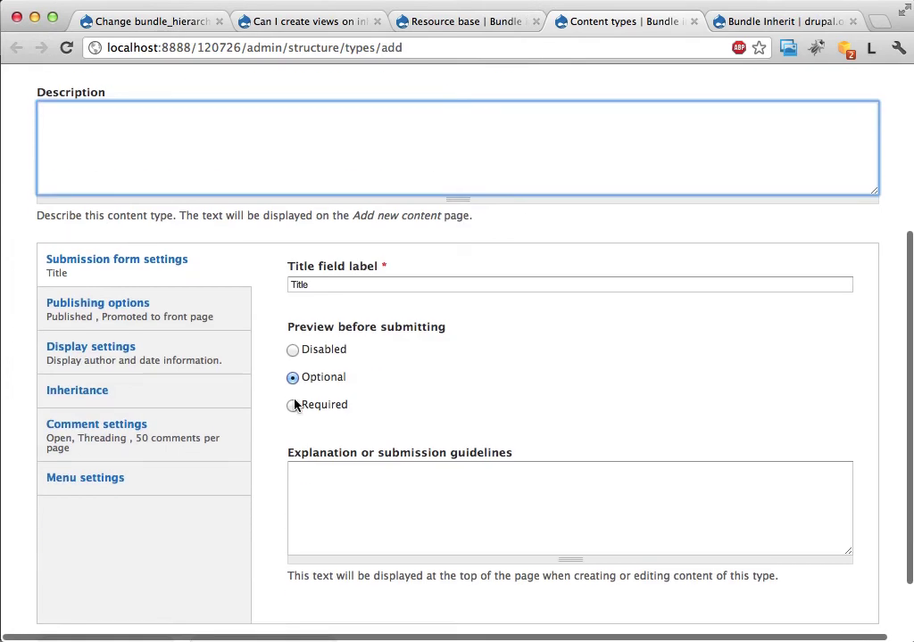
pyautogui.click(168, 393)
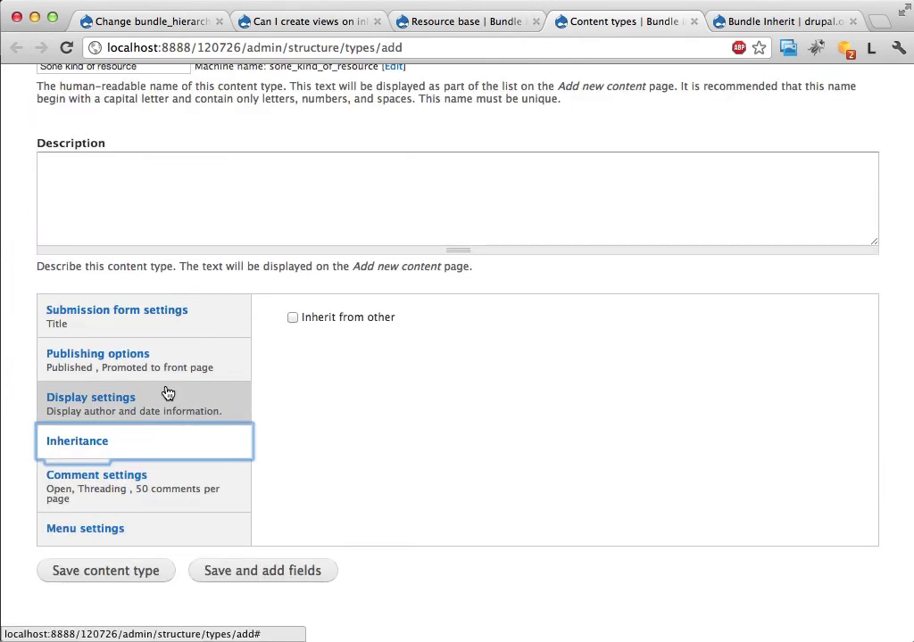
pyautogui.click(293, 317)
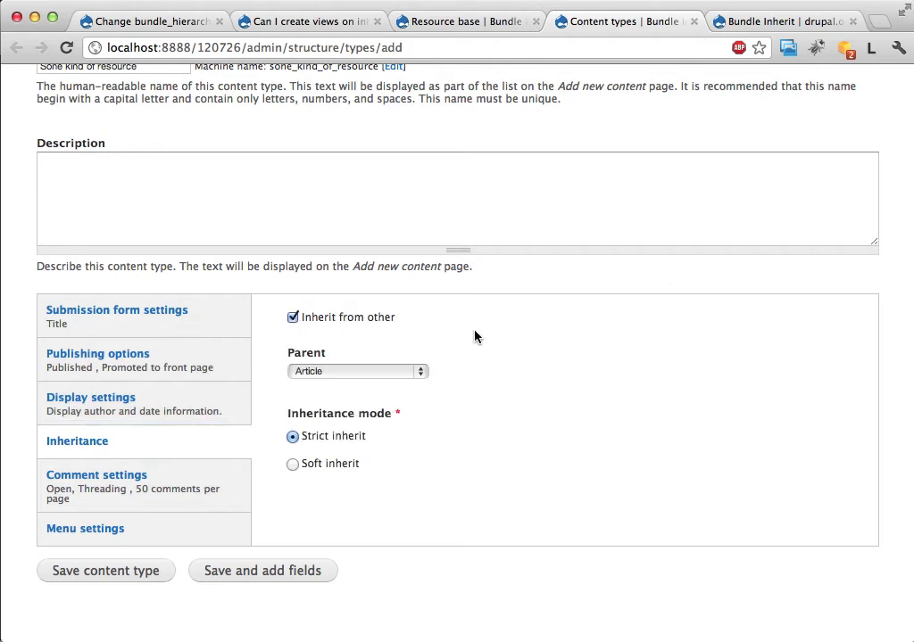
# Review the Bundle Inherit project page on drupal.org once more
pyautogui.click(758, 32)
pyautogui.scroll(5, 546, 383)
pyautogui.scroll(-1, 580, 406)
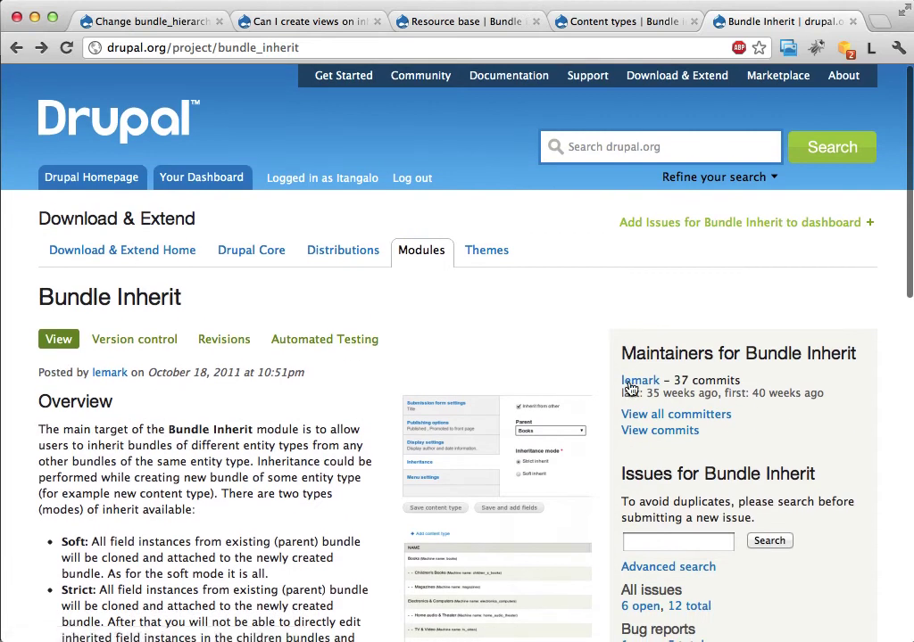
# Set Resource base as the parent with Strict inherit mode, and save the content type to continue to its fields
pyautogui.click(606, 22)
pyautogui.click(357, 372)
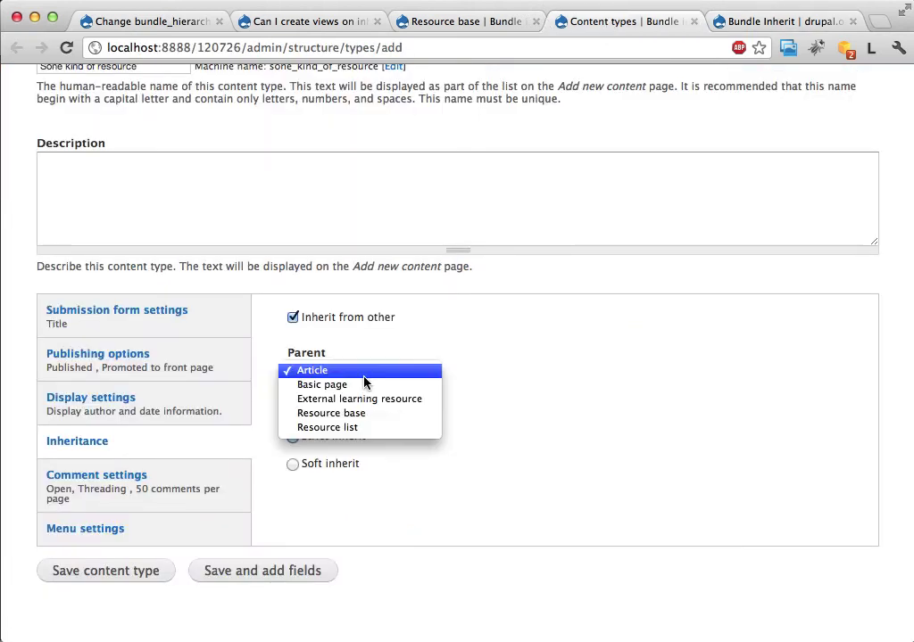
pyautogui.click(353, 416)
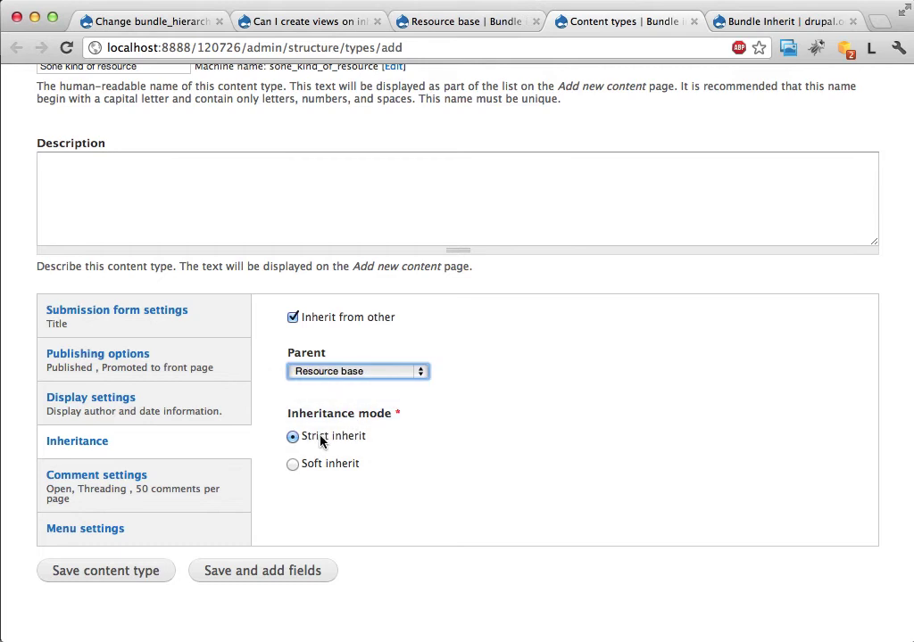
pyautogui.moveTo(306, 437); pyautogui.dragTo(362, 436)
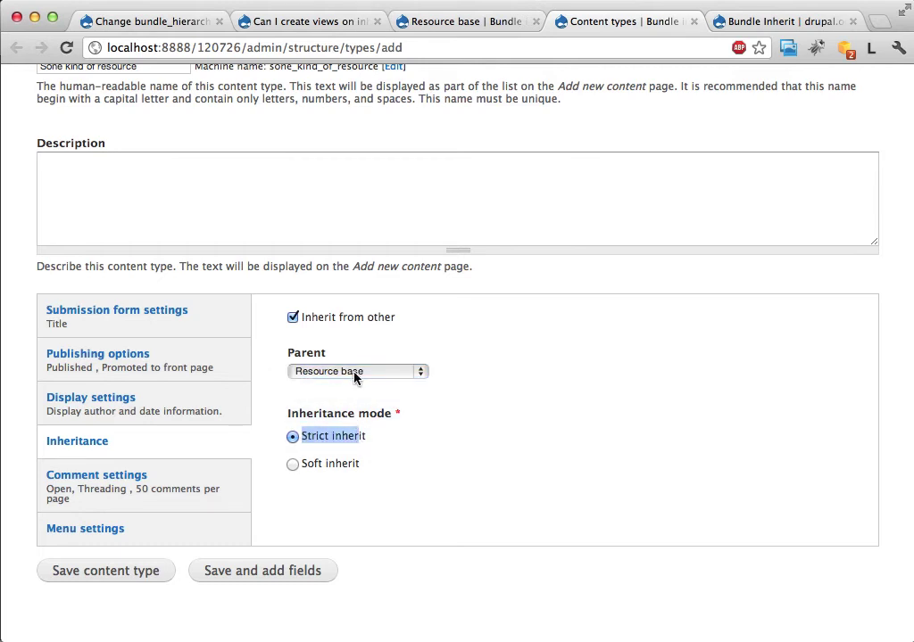
pyautogui.click(266, 572)
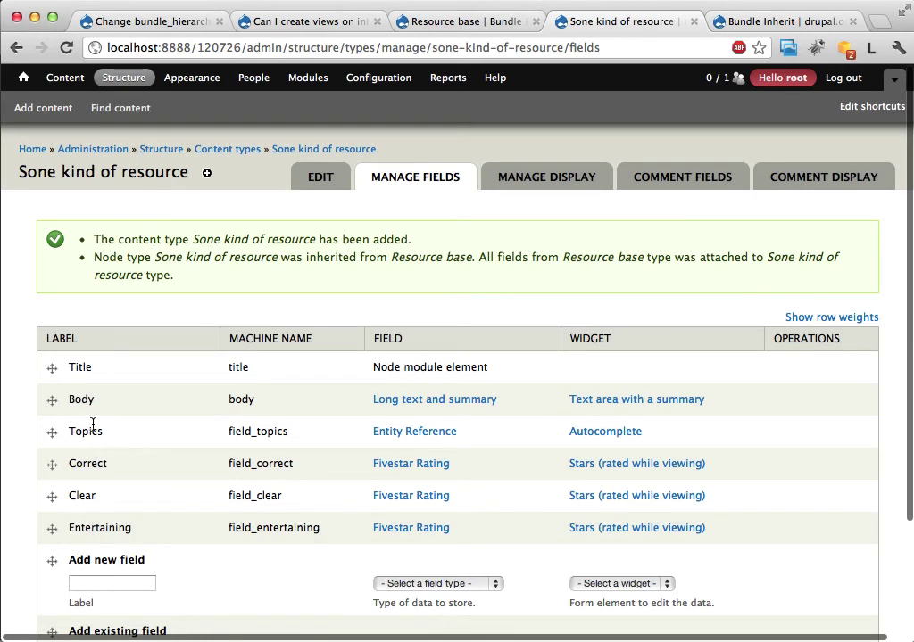
# Examine the new content type's inherited fields, their available operations and the field types offered for adding a new field
pyautogui.scroll(-4, 247, 415)
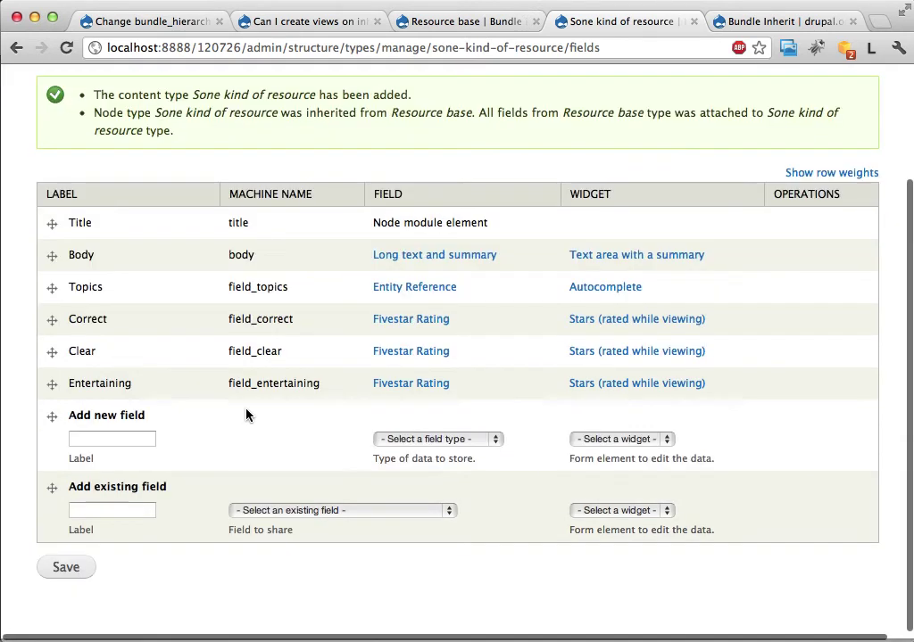
pyautogui.click(489, 443)
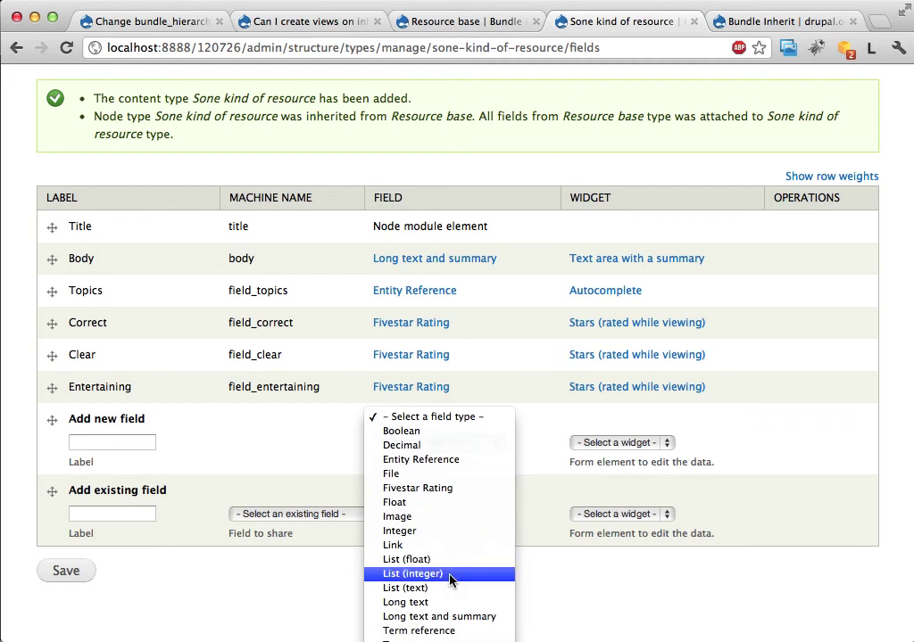
pyautogui.click(606, 414)
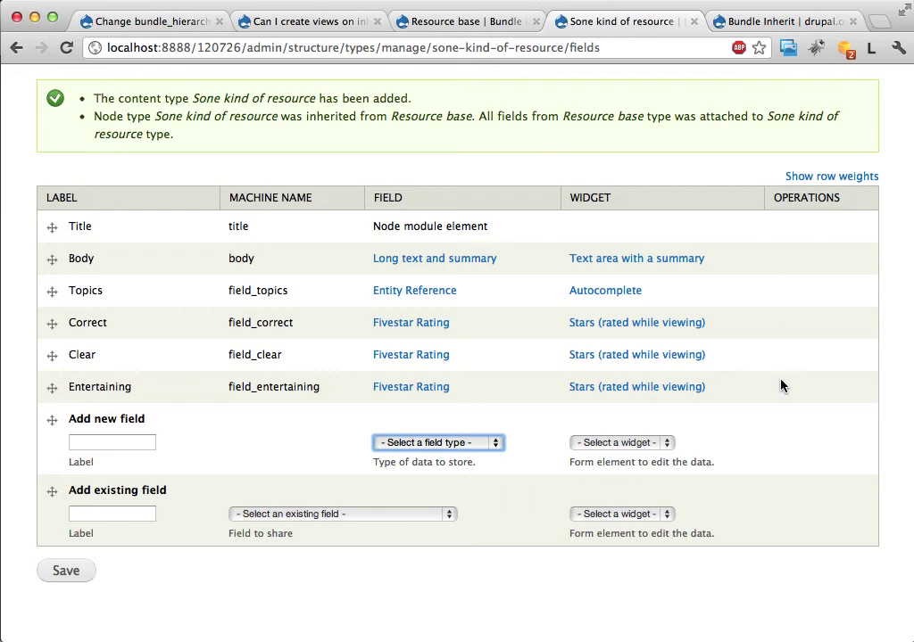
pyautogui.scroll(3, 757, 392)
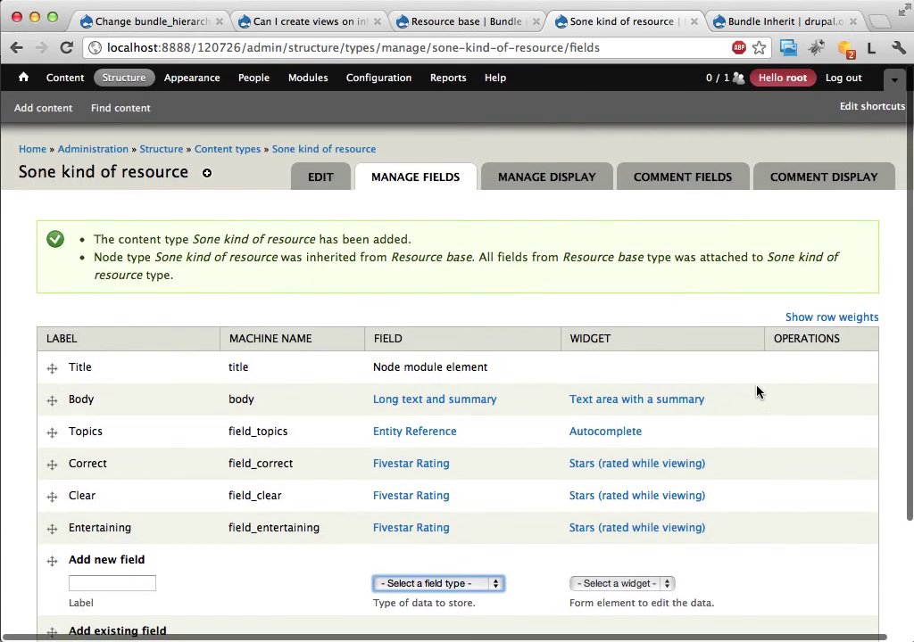
# Compare with the Resource base field list and view the "Can I create views on inherited content types?" issue
pyautogui.click(449, 22)
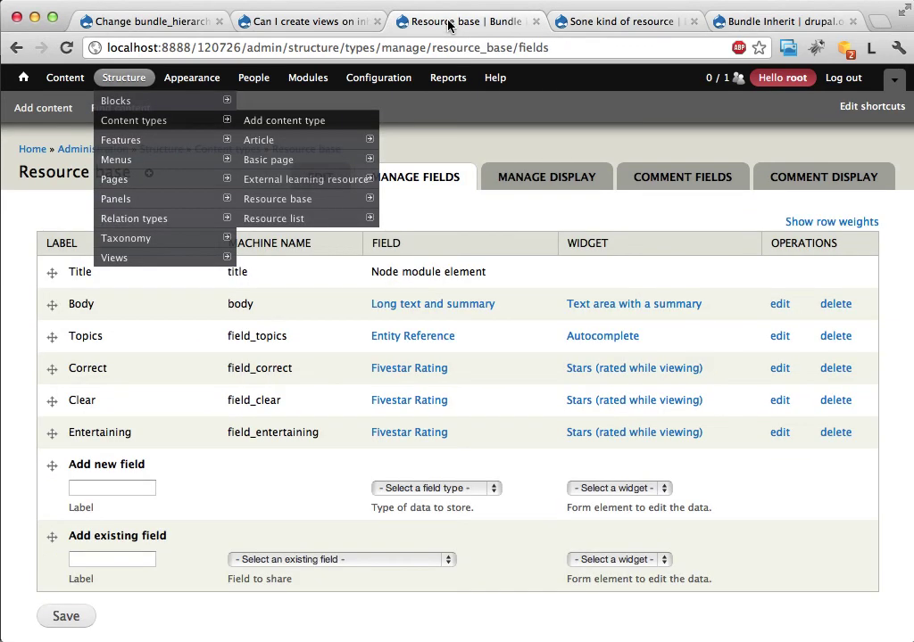
pyautogui.click(295, 22)
pyautogui.scroll(10, 379, 354)
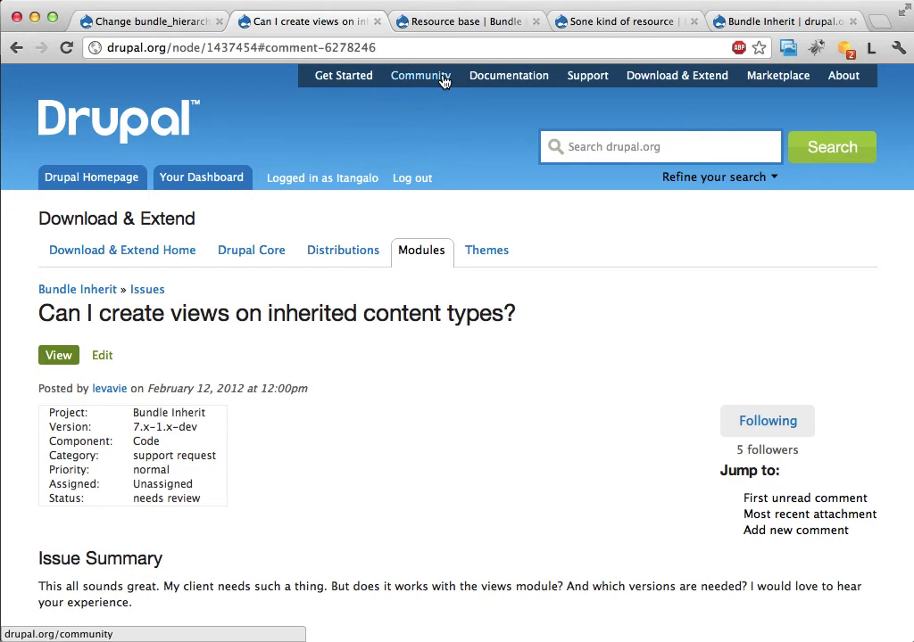
# Start a new view on the local site and name it "Resource list"
pyautogui.click(451, 21)
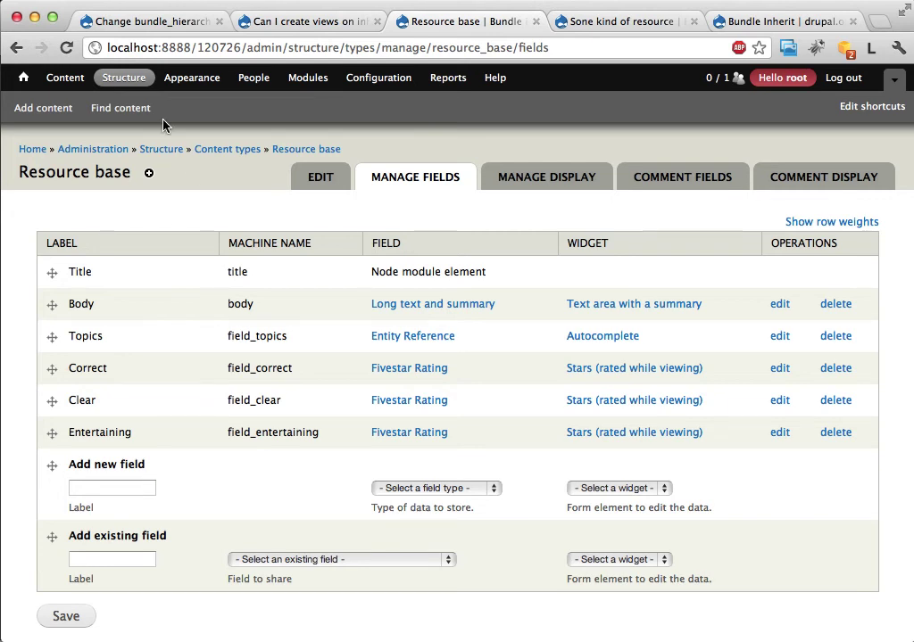
pyautogui.moveTo(130, 84)
pyautogui.moveTo(134, 262)
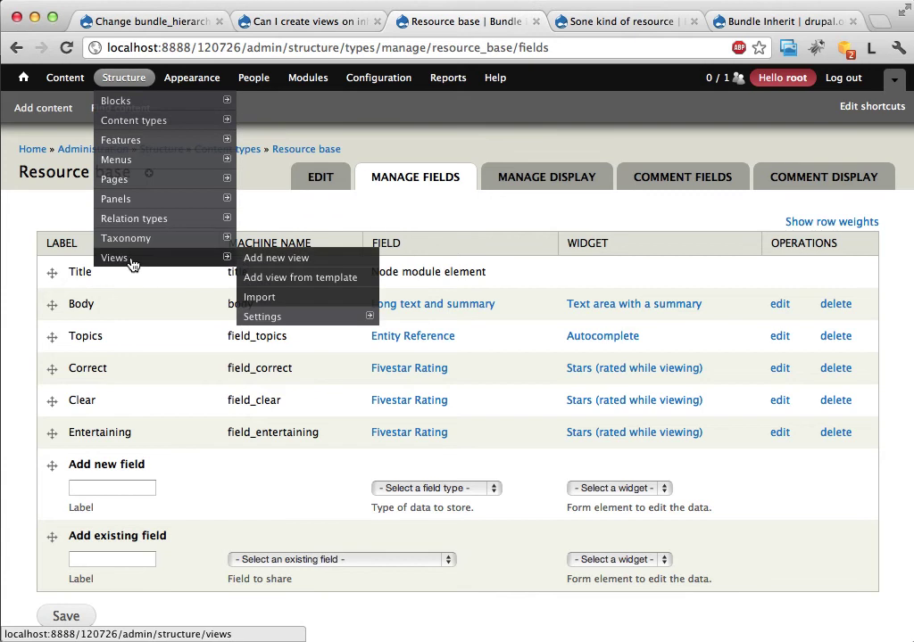
pyautogui.click(254, 259)
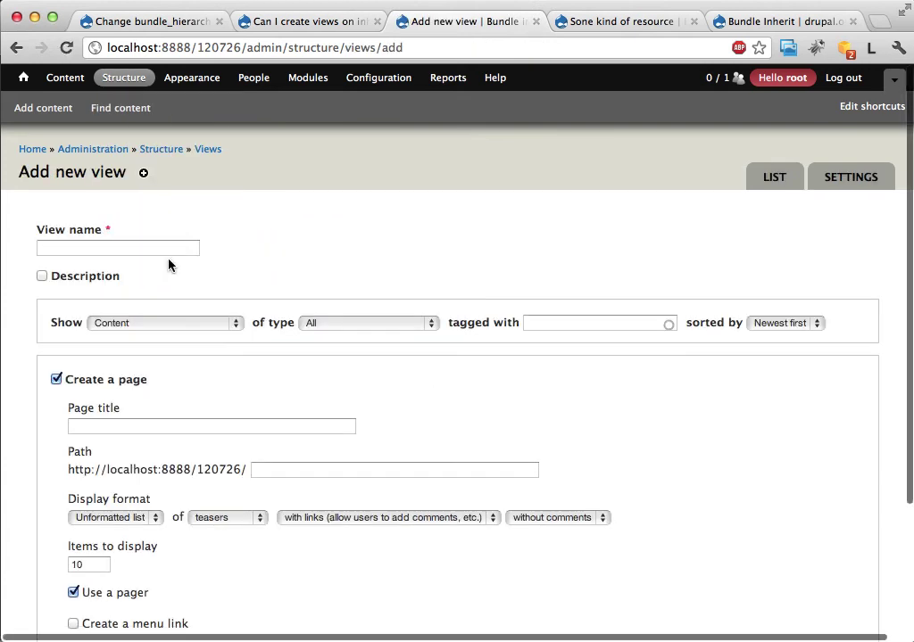
pyautogui.click(154, 246)
pyautogui.write('Re')
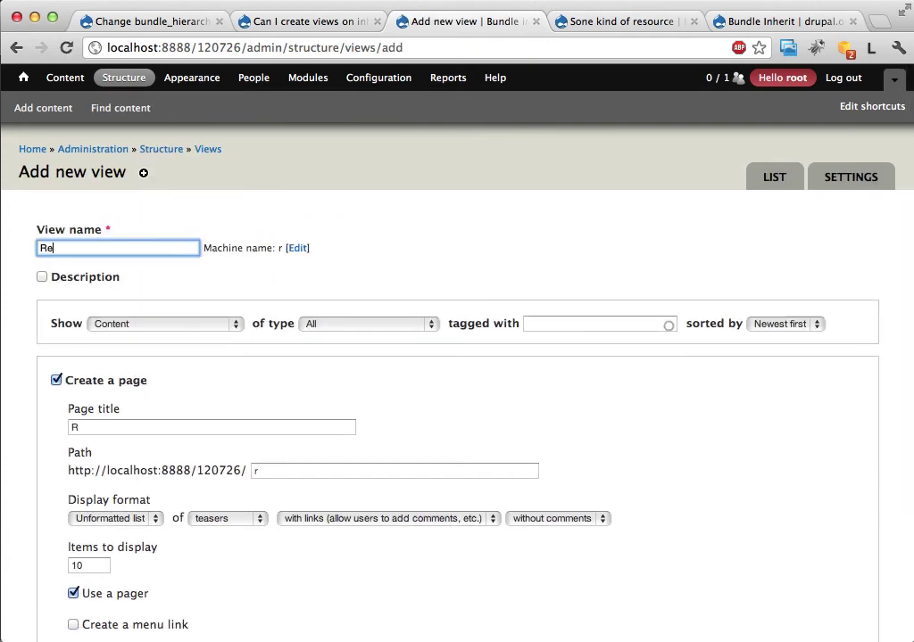
pyautogui.write('source list')
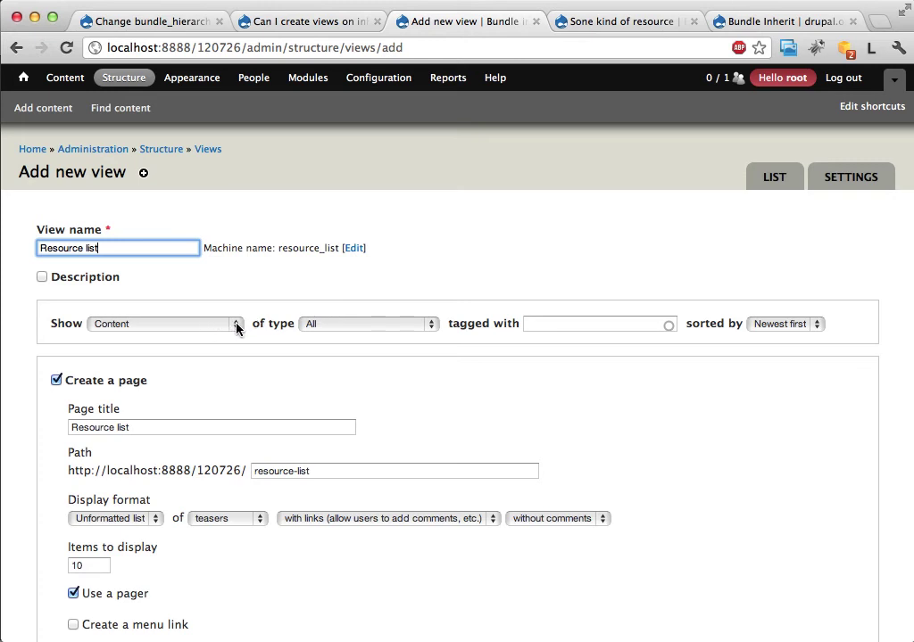
# Set the new view's page to display 20 items and continue to its full editing page
pyautogui.scroll(-3, 290, 358)
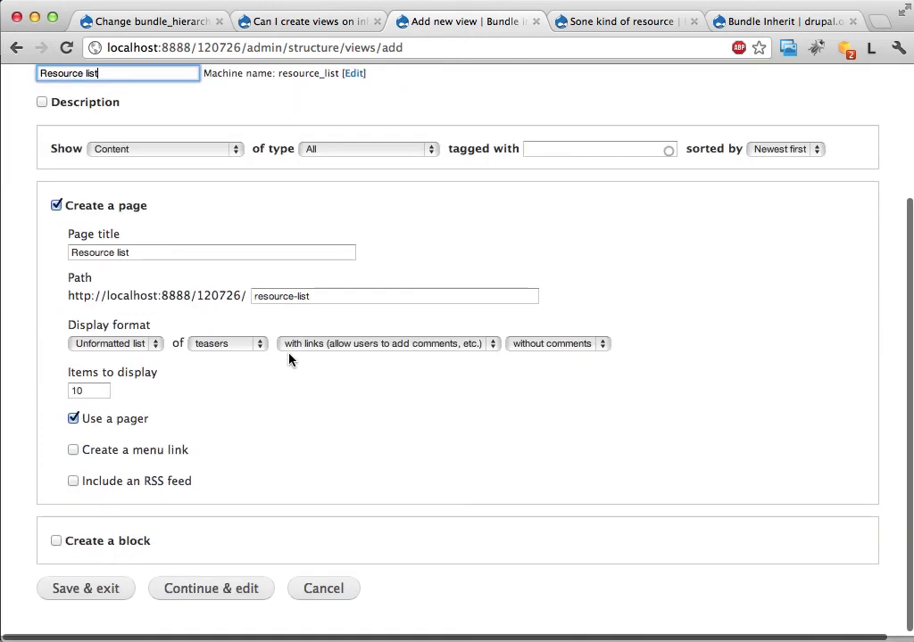
pyautogui.doubleClick(89, 397)
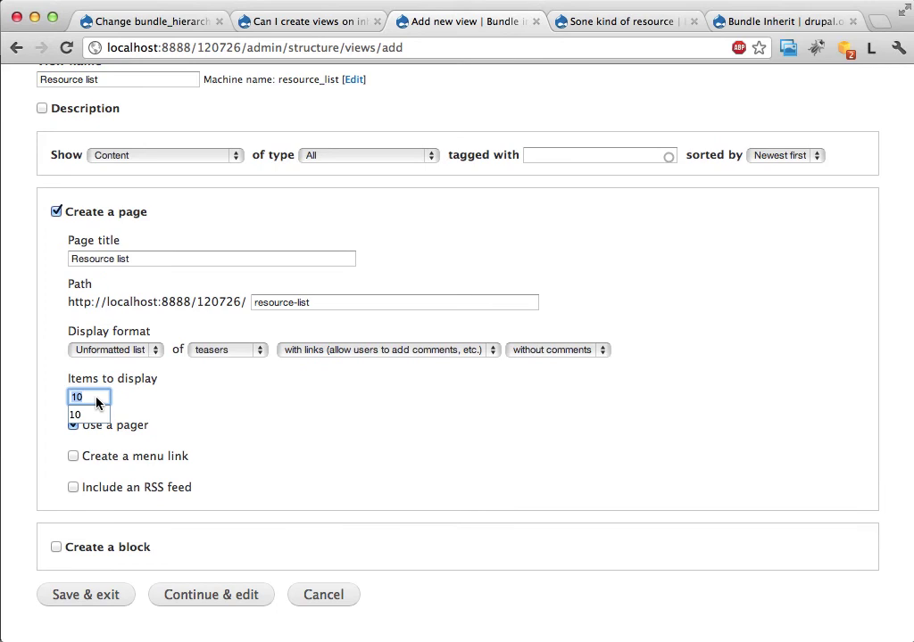
pyautogui.write('20')
pyautogui.click(179, 597)
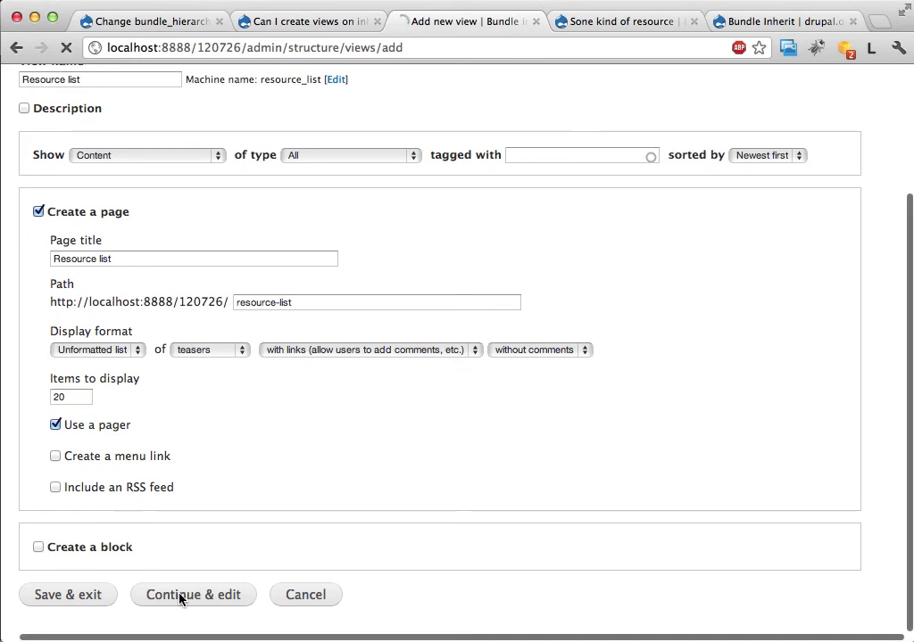
# Expand the advanced settings and change the row style to Fields for all displays, accepting the default row options
pyautogui.scroll(-3, 414, 442)
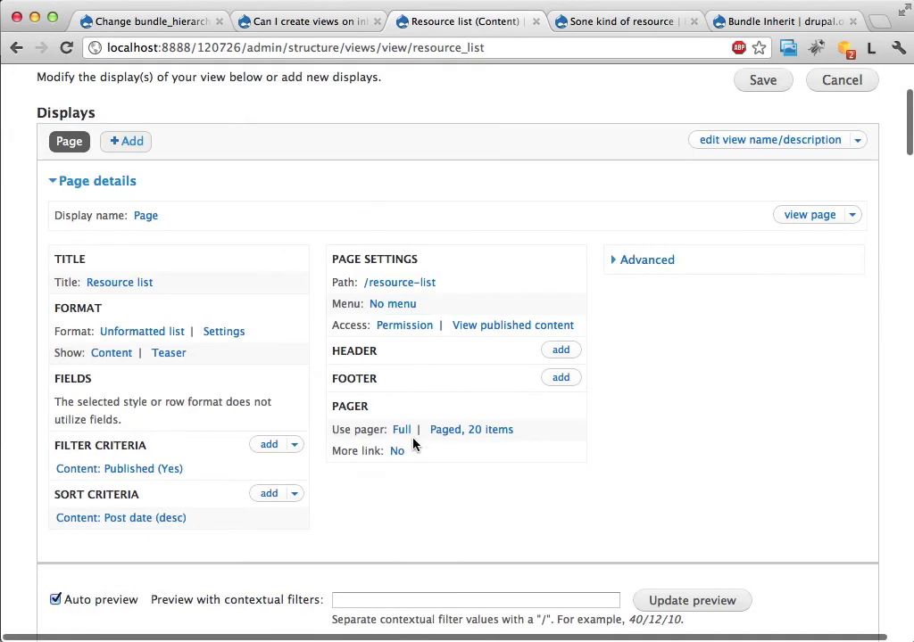
pyautogui.click(646, 260)
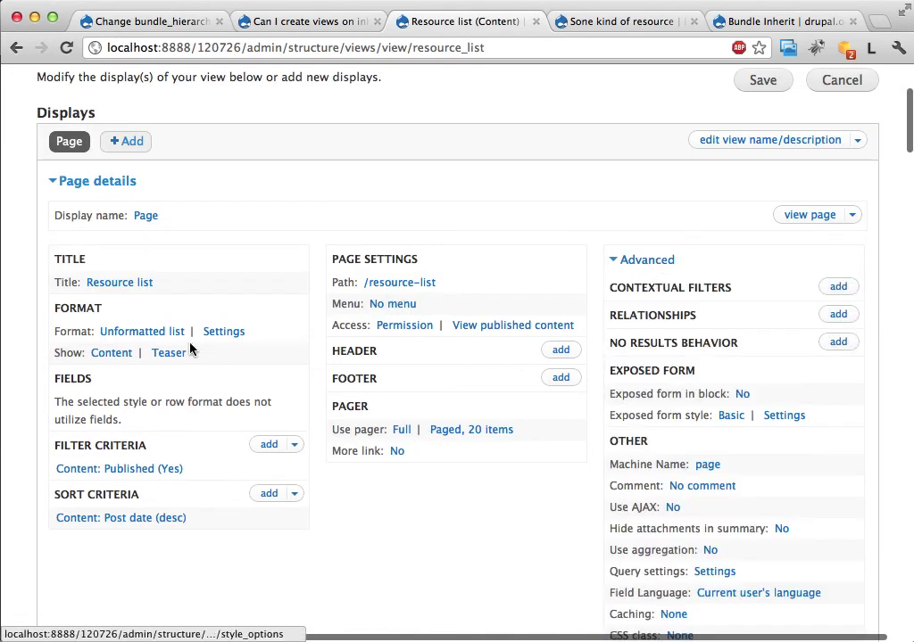
pyautogui.click(114, 356)
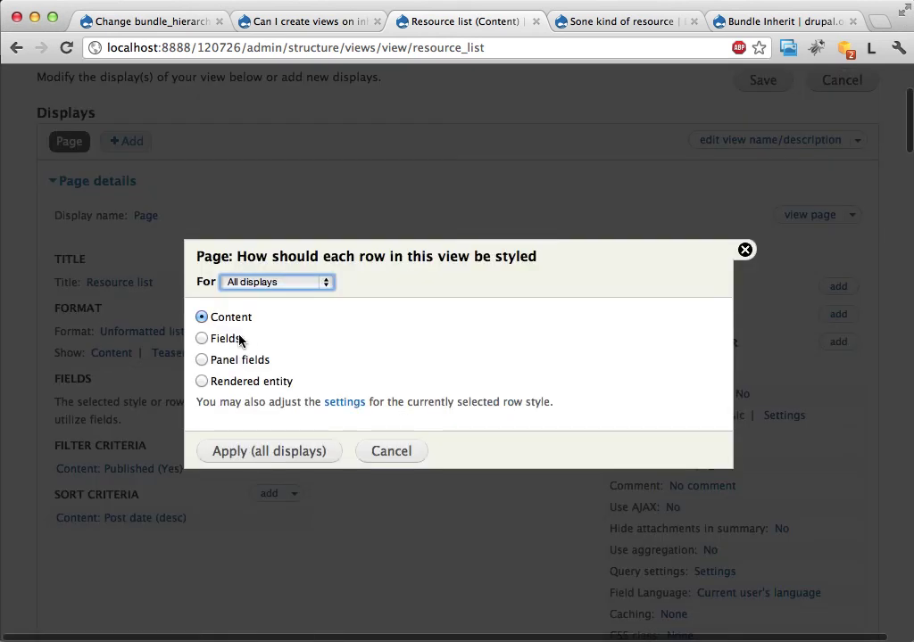
pyautogui.click(225, 339)
pyautogui.click(231, 460)
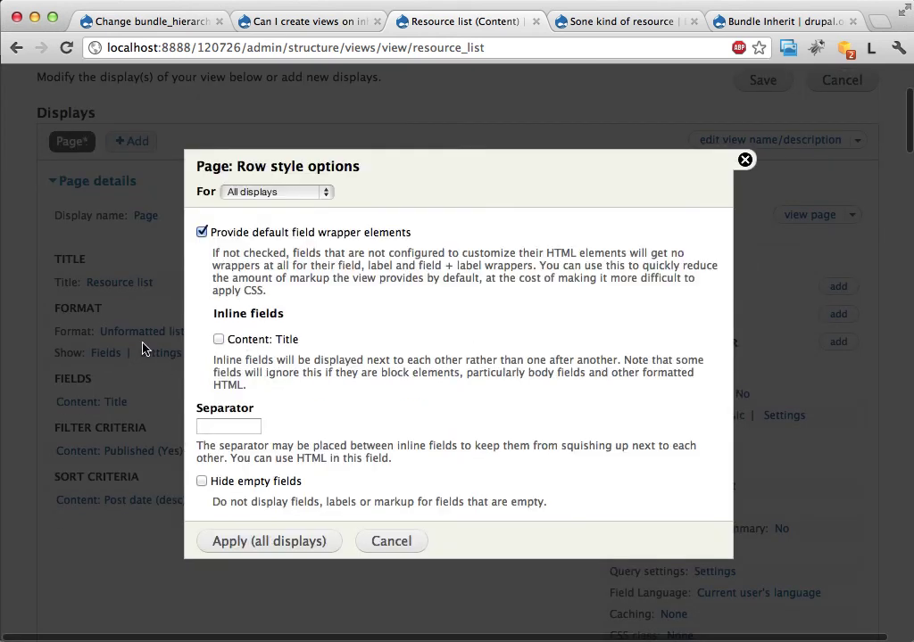
pyautogui.click(255, 539)
# Change the view's format to Table with its default style options and check the preview
pyautogui.click(135, 332)
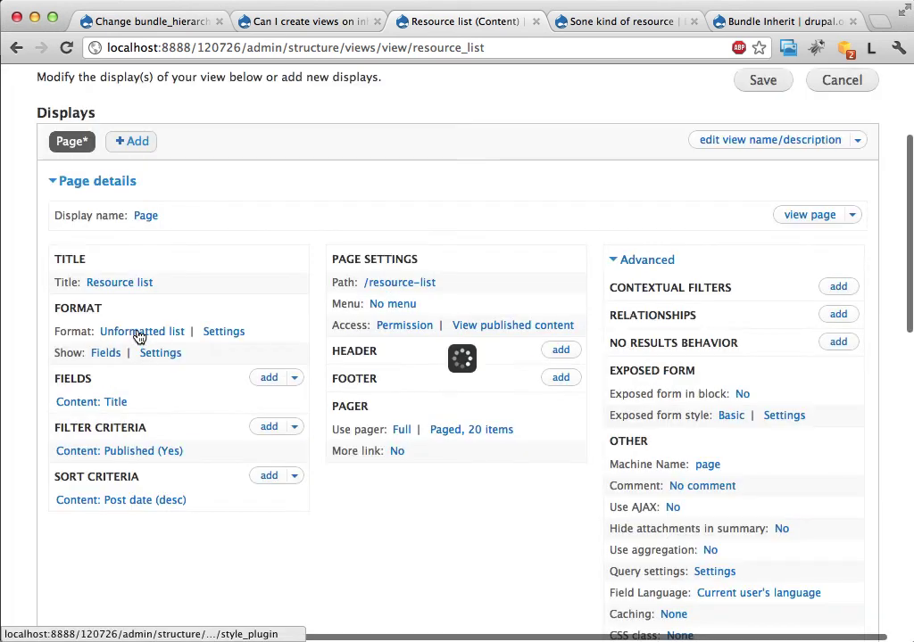
pyautogui.click(232, 358)
pyautogui.click(245, 480)
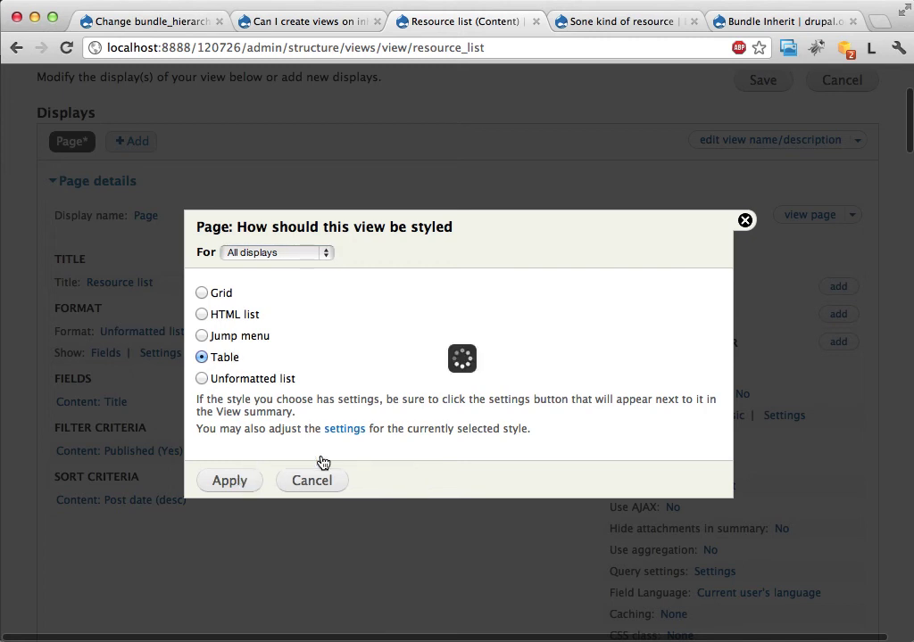
pyautogui.click(189, 571)
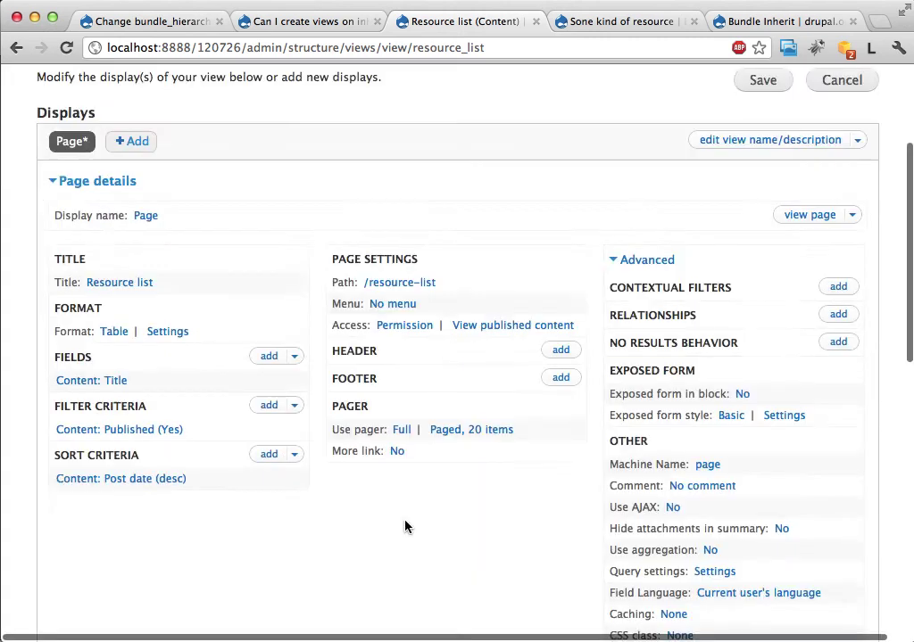
pyautogui.scroll(-15, 532, 462)
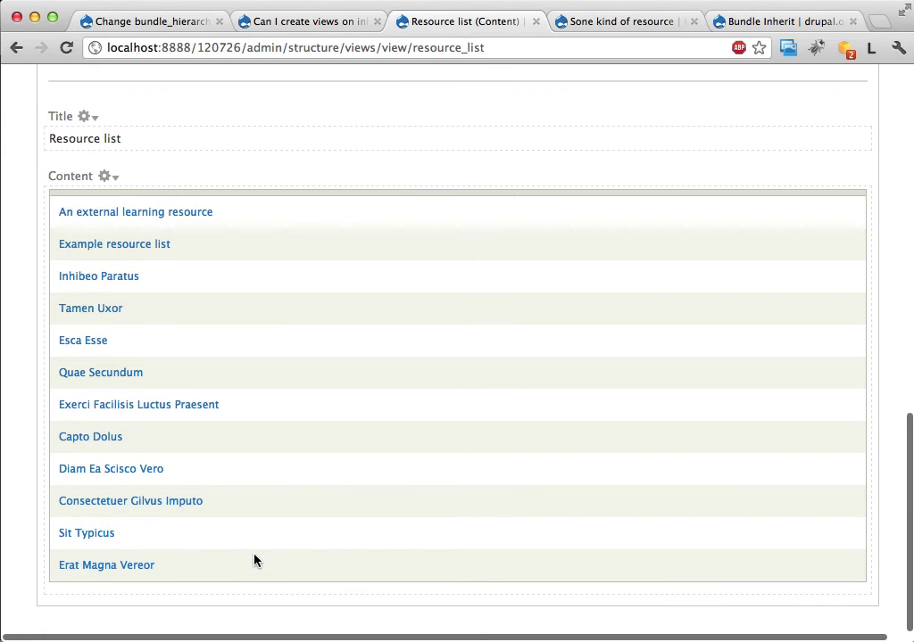
pyautogui.scroll(5, 308, 322)
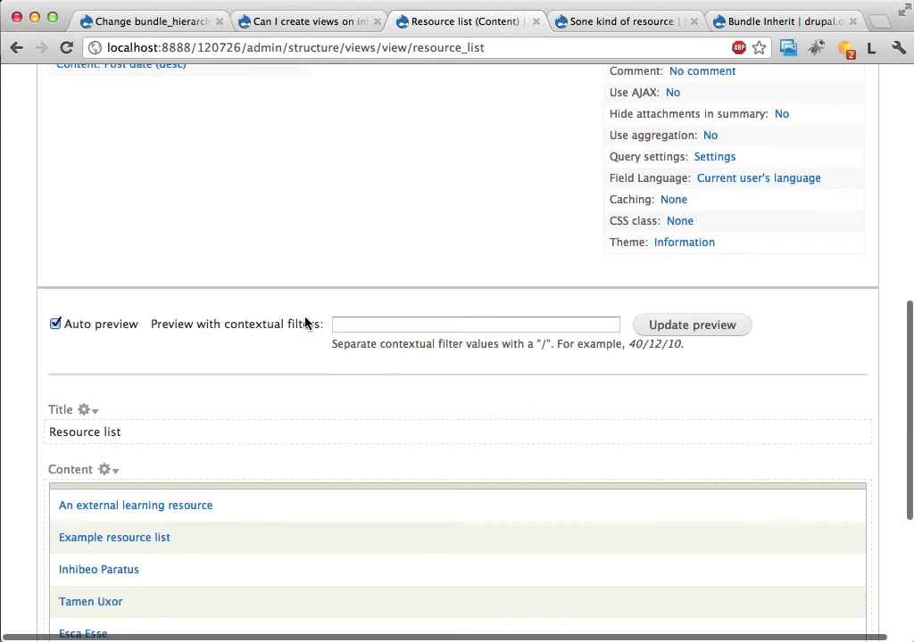
# Add the "Bundle inherit: Parent content type" relationship to all displays, leaving it not required
pyautogui.scroll(7, 304, 323)
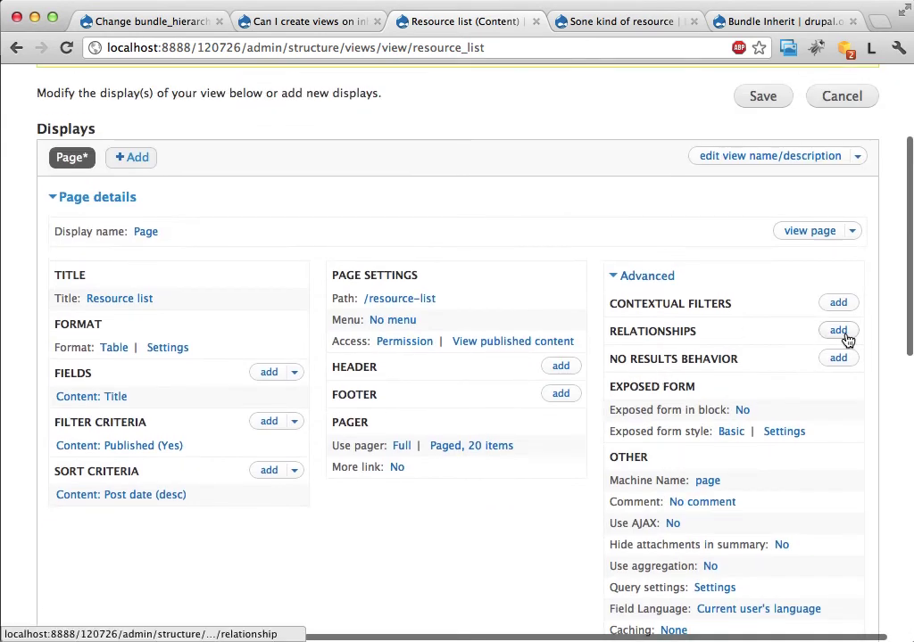
pyautogui.click(840, 332)
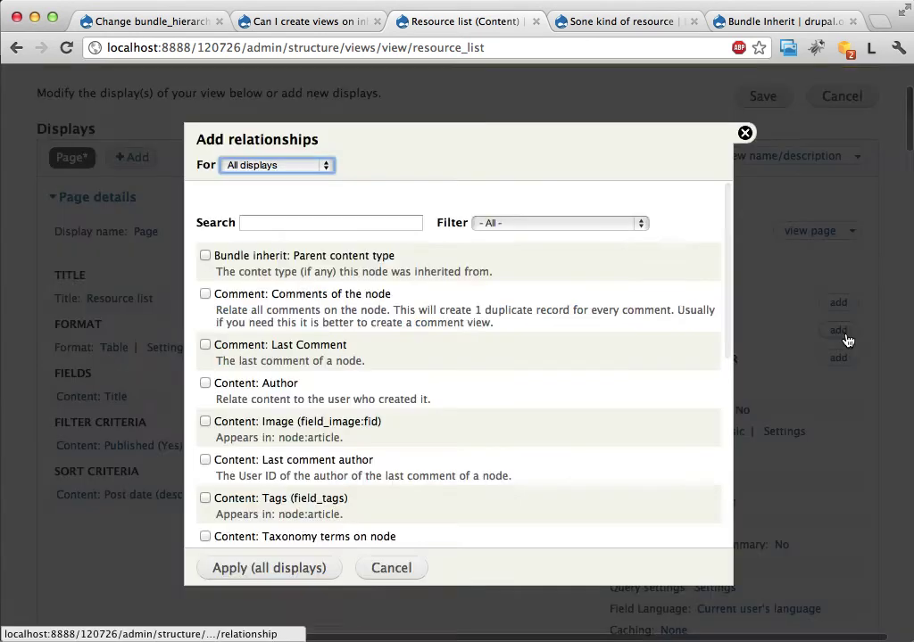
pyautogui.click(205, 256)
pyautogui.moveTo(210, 256); pyautogui.dragTo(413, 259)
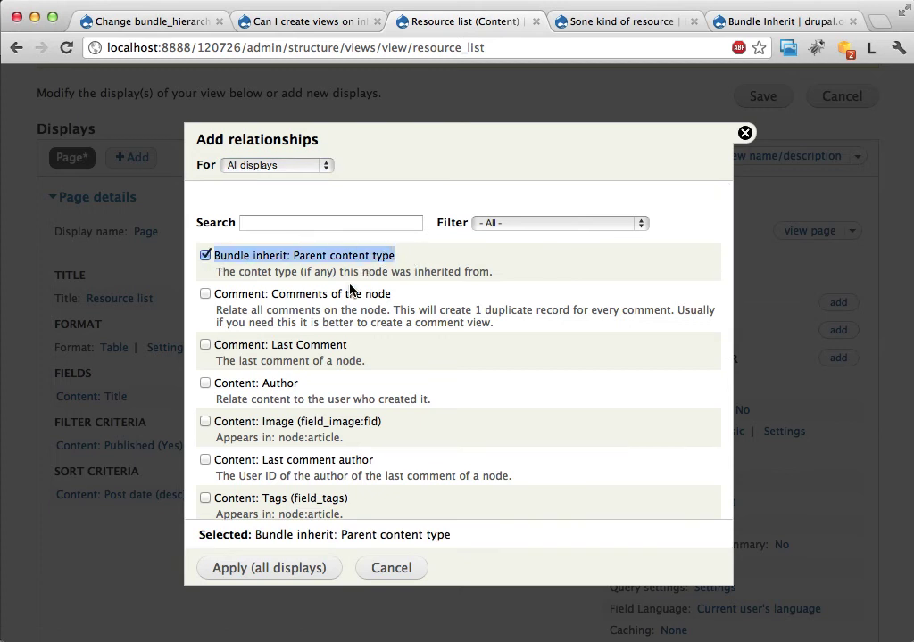
pyautogui.click(242, 570)
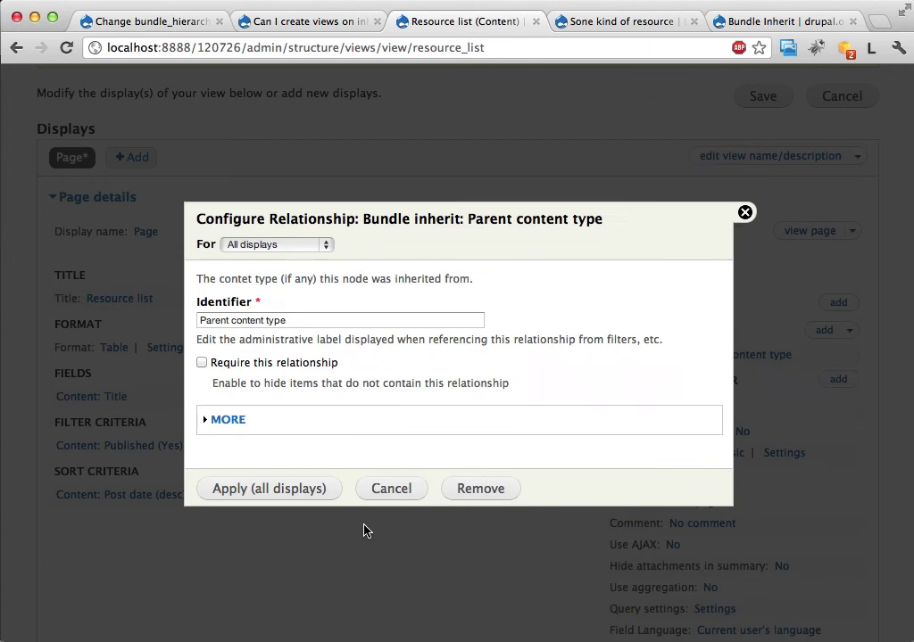
pyautogui.click(272, 488)
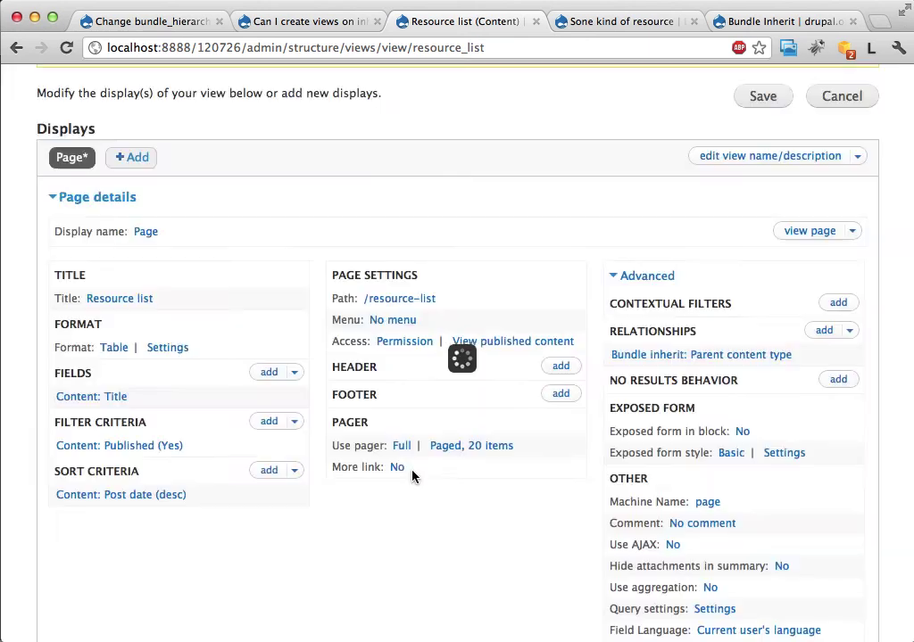
# Add the "Bundle inherit: Parent content type" field with its default label and check its values in the preview
pyautogui.click(269, 372)
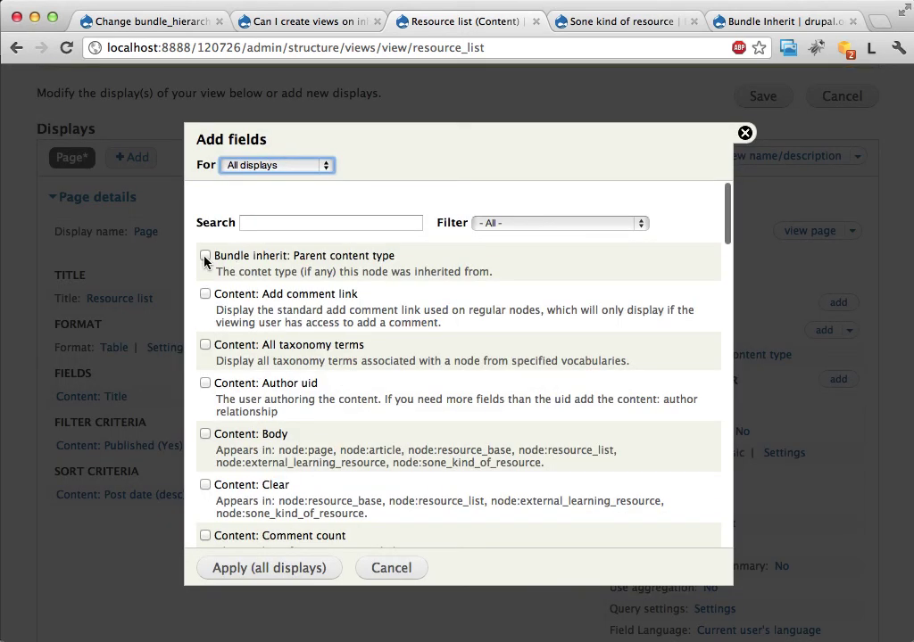
pyautogui.moveTo(216, 257); pyautogui.dragTo(376, 257)
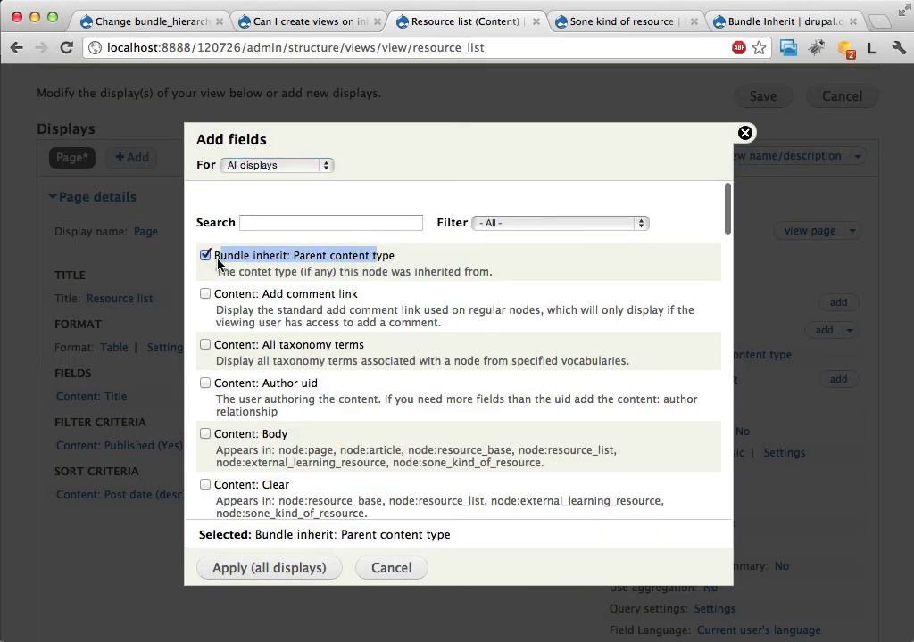
pyautogui.click(261, 571)
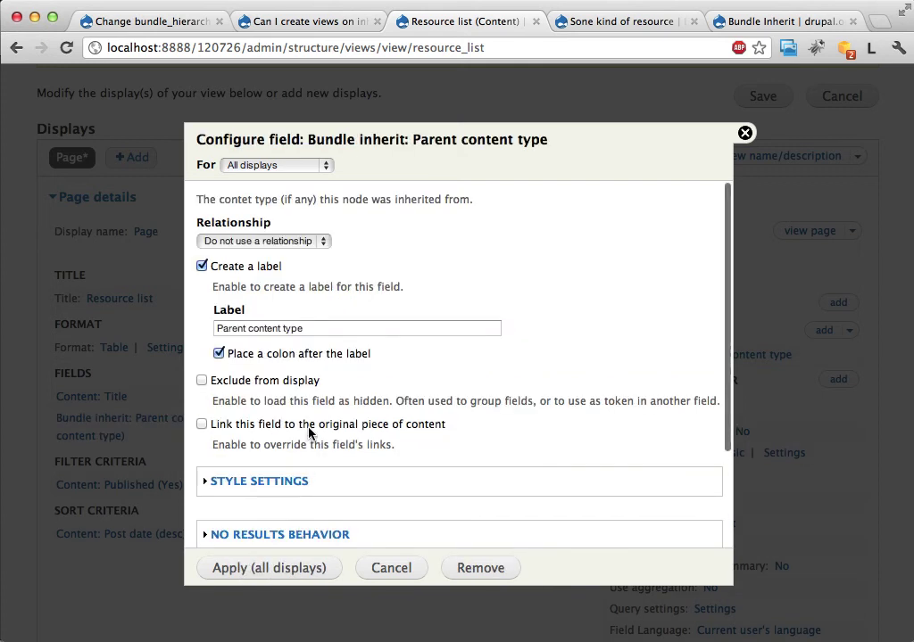
pyautogui.click(255, 569)
pyautogui.scroll(-5, 410, 491)
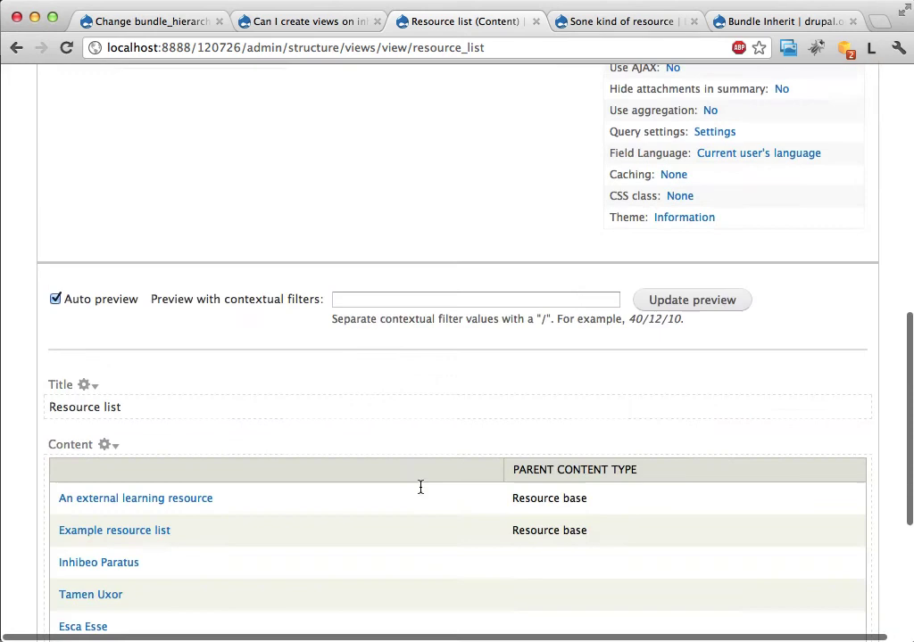
pyautogui.scroll(-5, 420, 487)
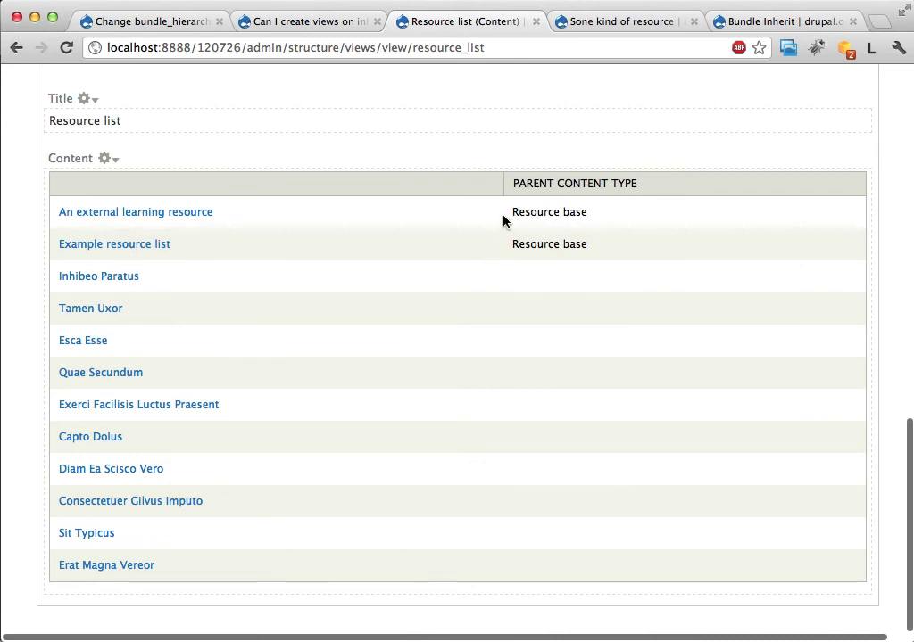
pyautogui.moveTo(511, 211); pyautogui.dragTo(593, 211)
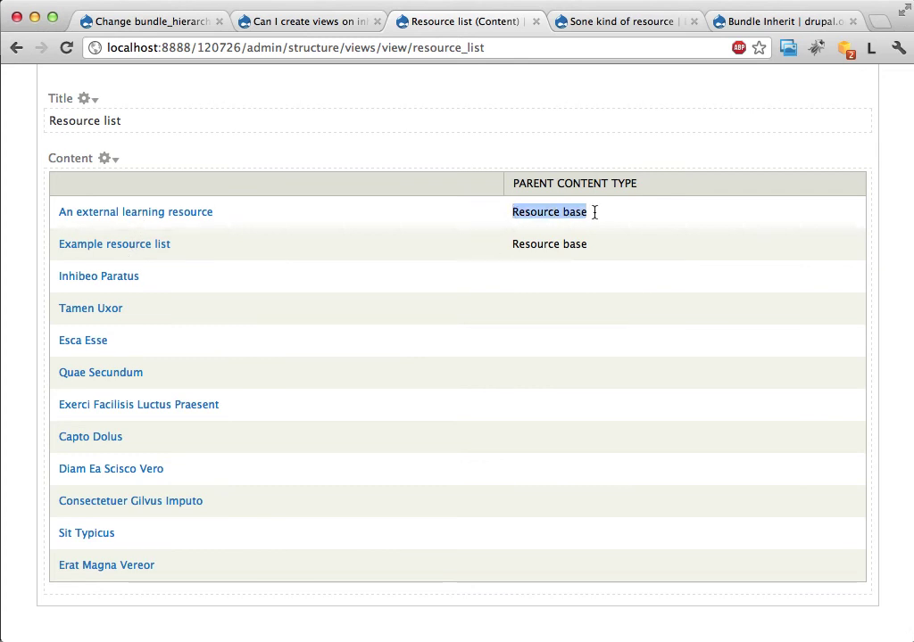
# Add a "Bundle inherit: Parent content type" filter limited to Resource base and check the preview
pyautogui.scroll(10, 589, 327)
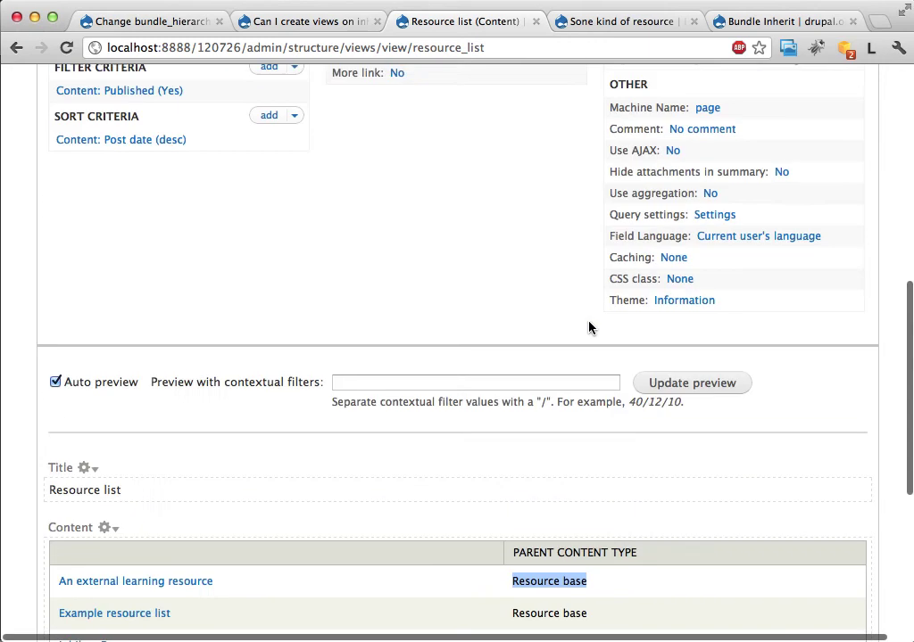
pyautogui.click(268, 190)
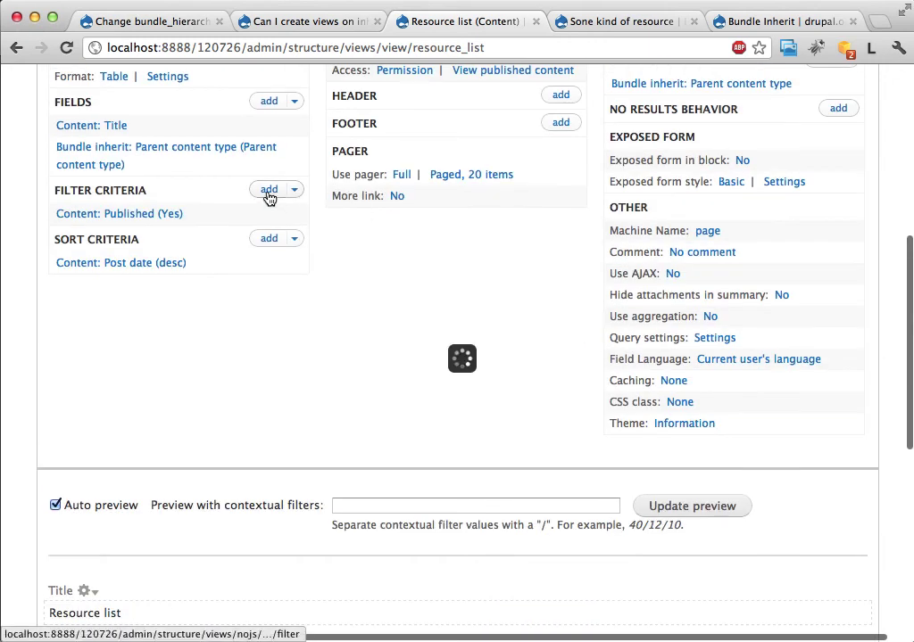
pyautogui.click(237, 259)
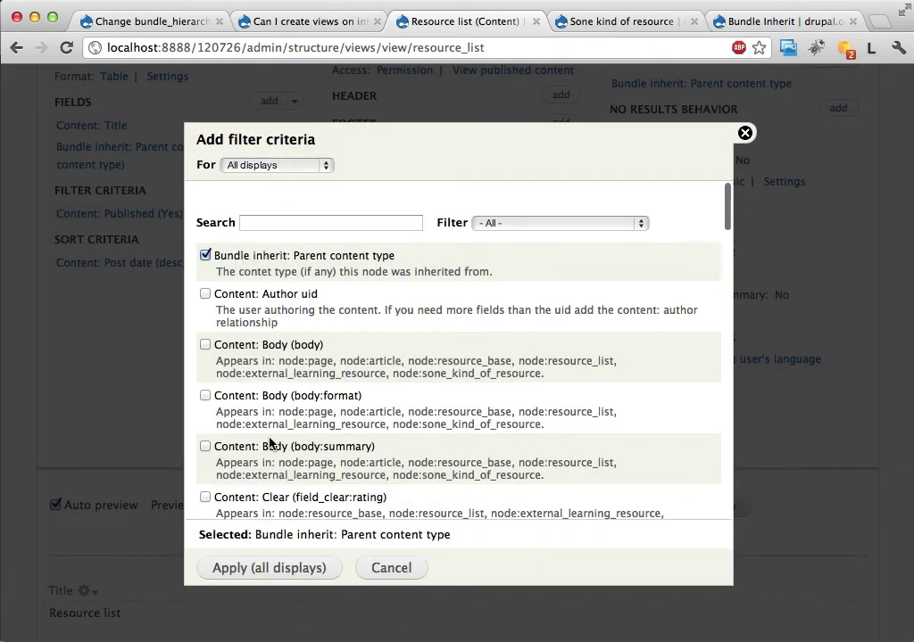
pyautogui.click(249, 576)
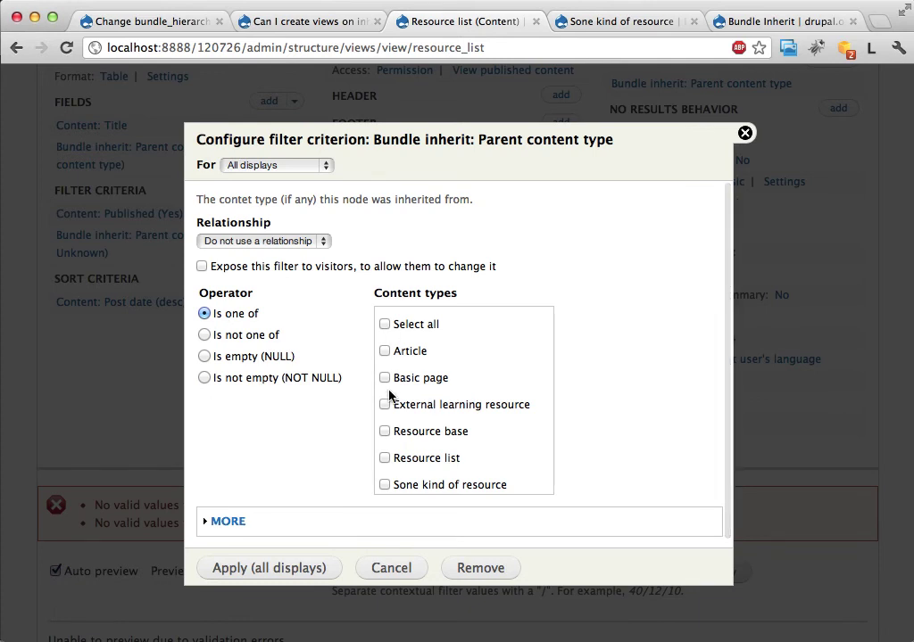
pyautogui.click(385, 431)
pyautogui.click(284, 564)
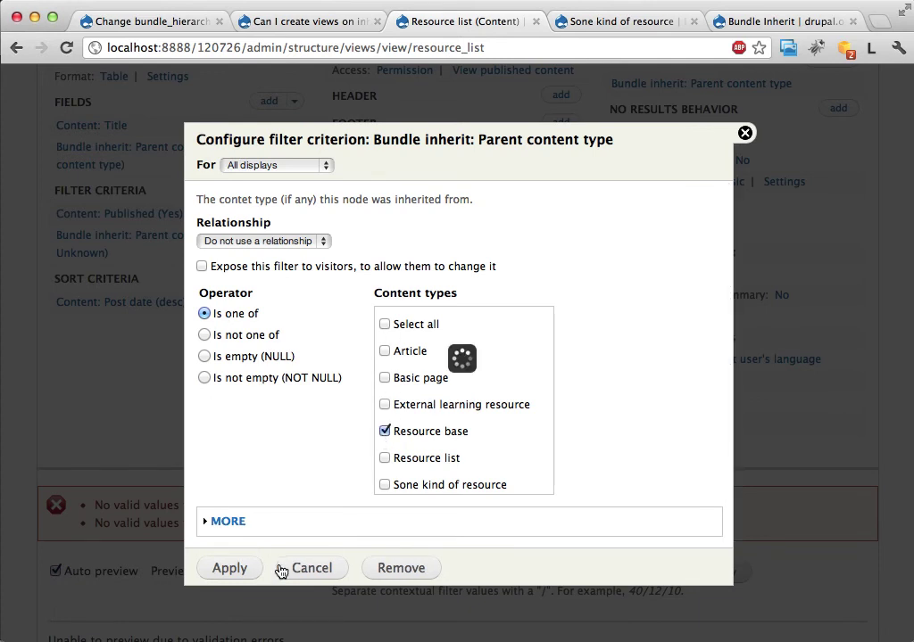
pyautogui.scroll(-5, 434, 526)
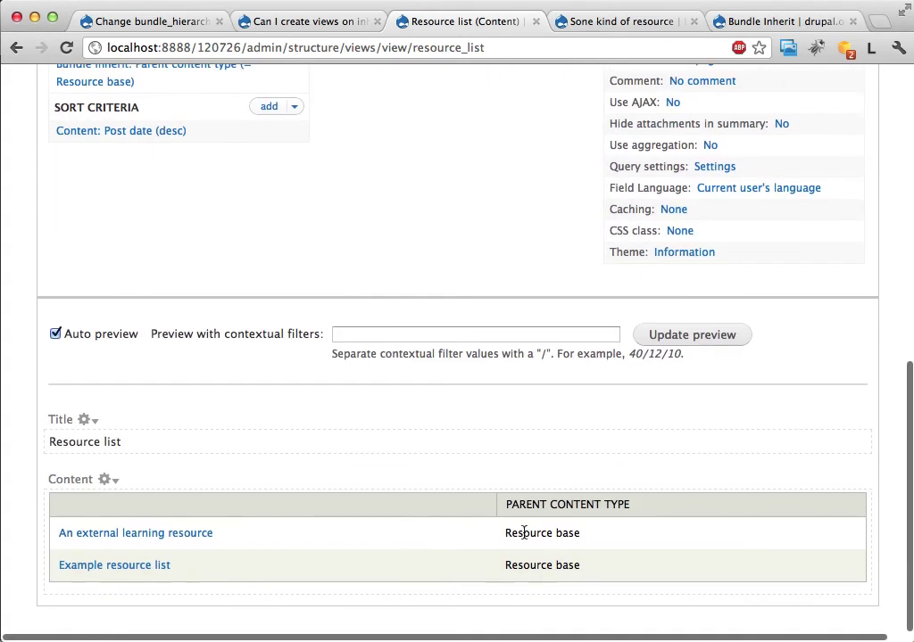
# Save the Resource list view and review its preview and settings
pyautogui.scroll(10, 311, 508)
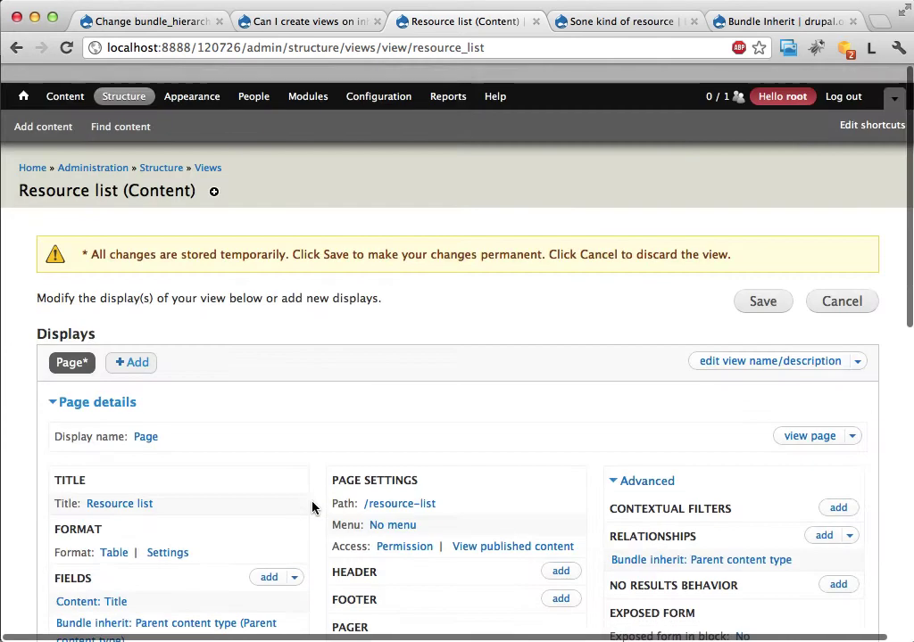
pyautogui.click(738, 294)
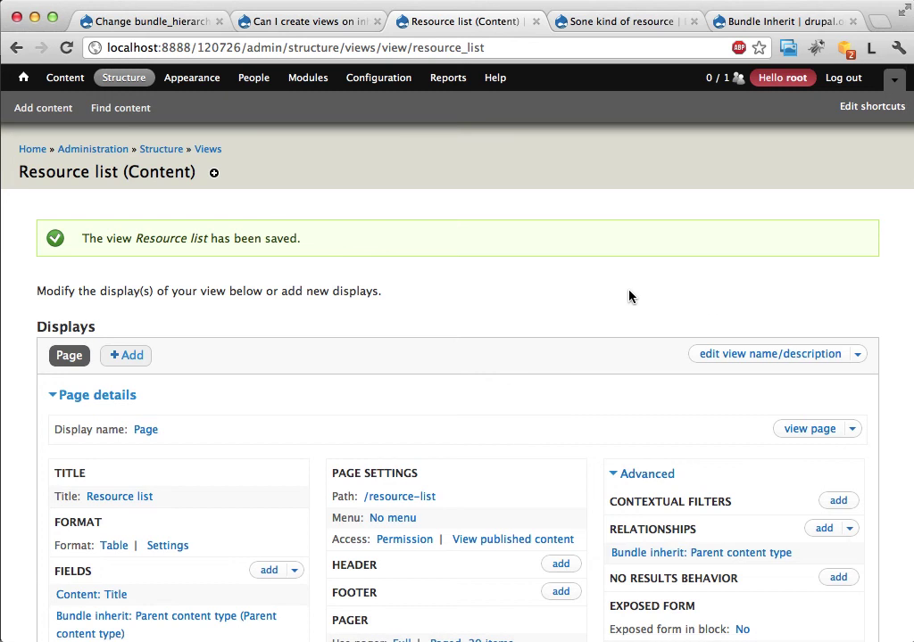
pyautogui.scroll(-12, 604, 294)
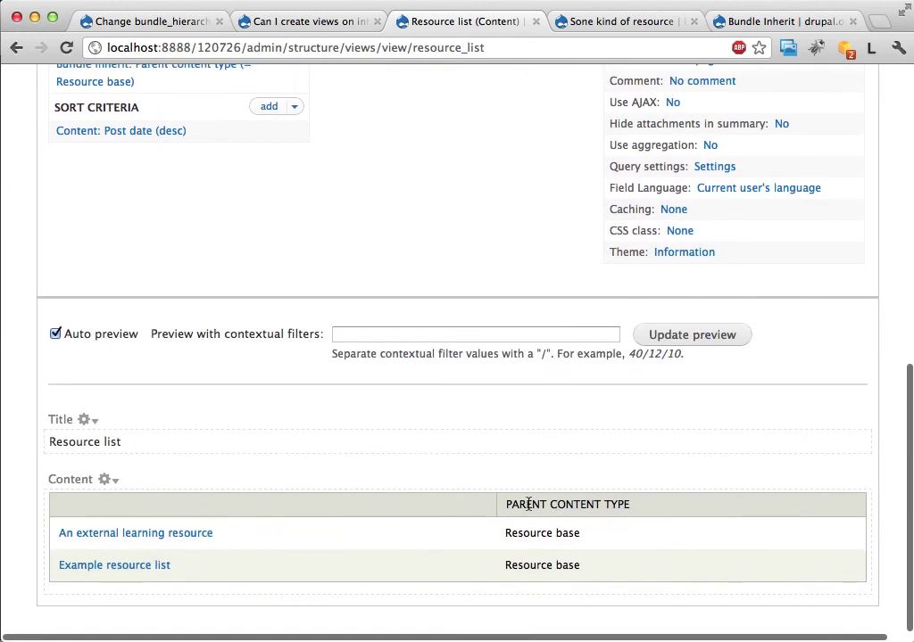
pyautogui.scroll(6, 513, 533)
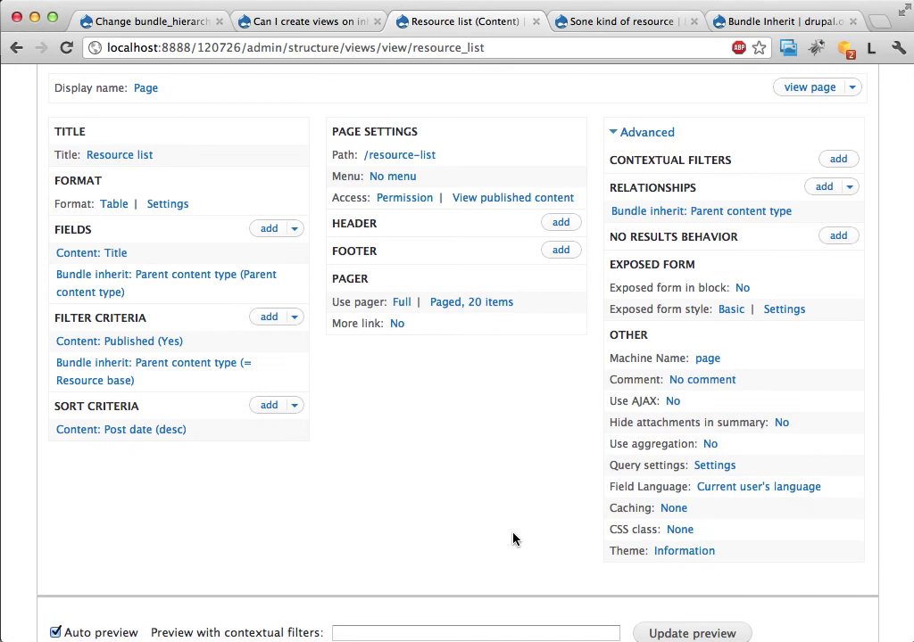
# Open the Generate content page in a new tab and exclude the Article and Basic page content types
pyautogui.scroll(7, 514, 526)
pyautogui.moveTo(366, 77)
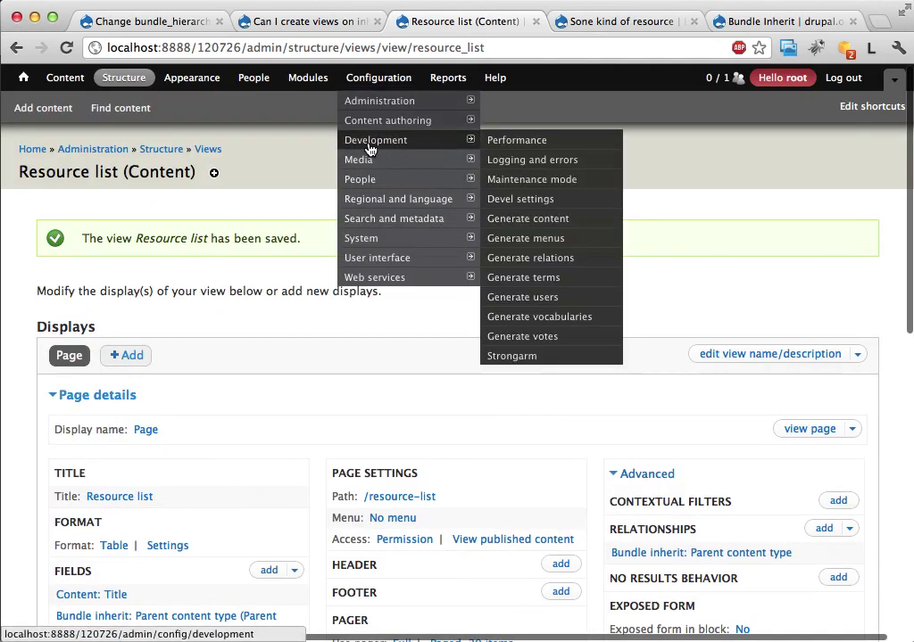
pyautogui.moveTo(428, 143)
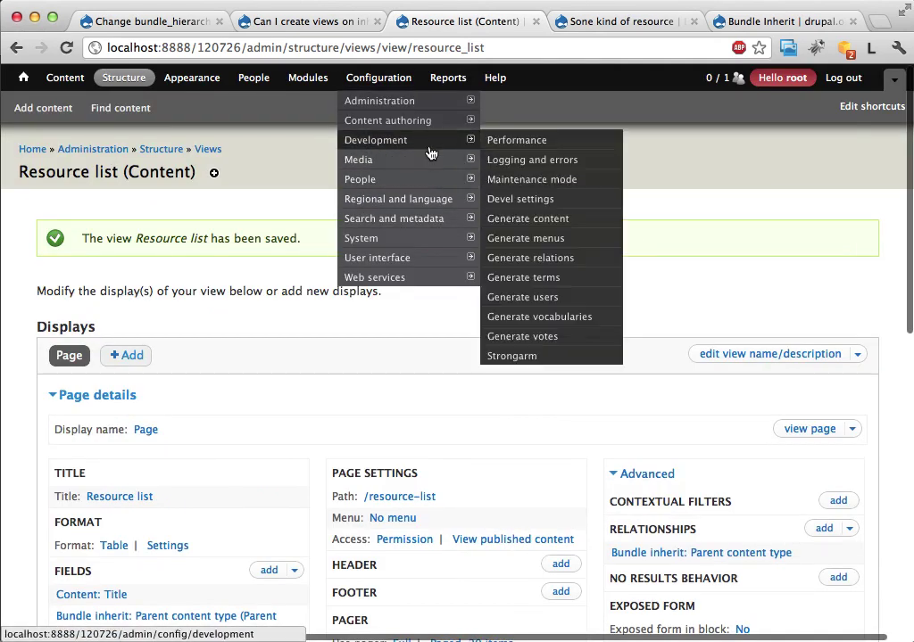
pyautogui.keyDown('shift'); pyautogui.keyDown('super'); pyautogui.click(516, 217); pyautogui.keyUp('super'); pyautogui.keyUp('shift')
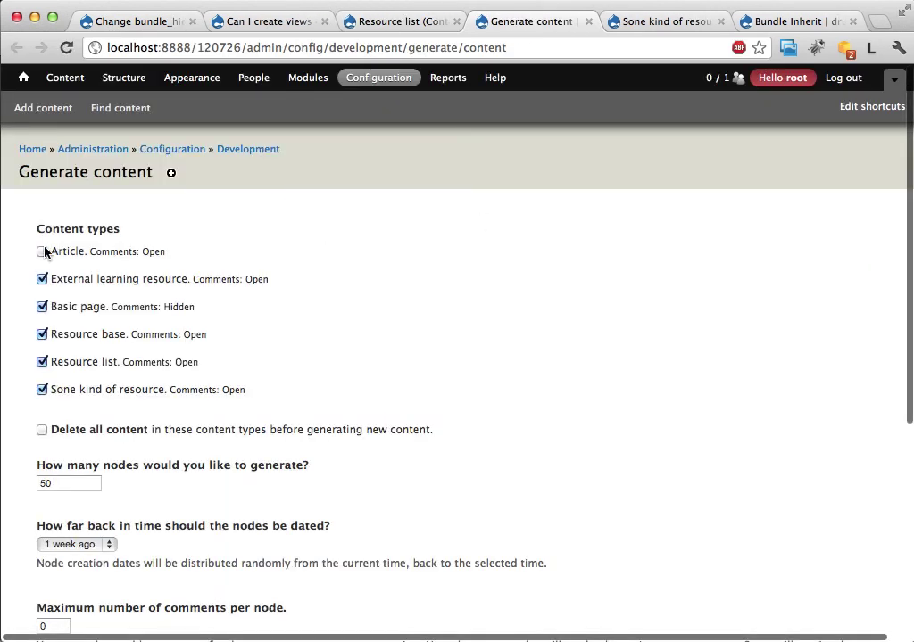
pyautogui.click(41, 307)
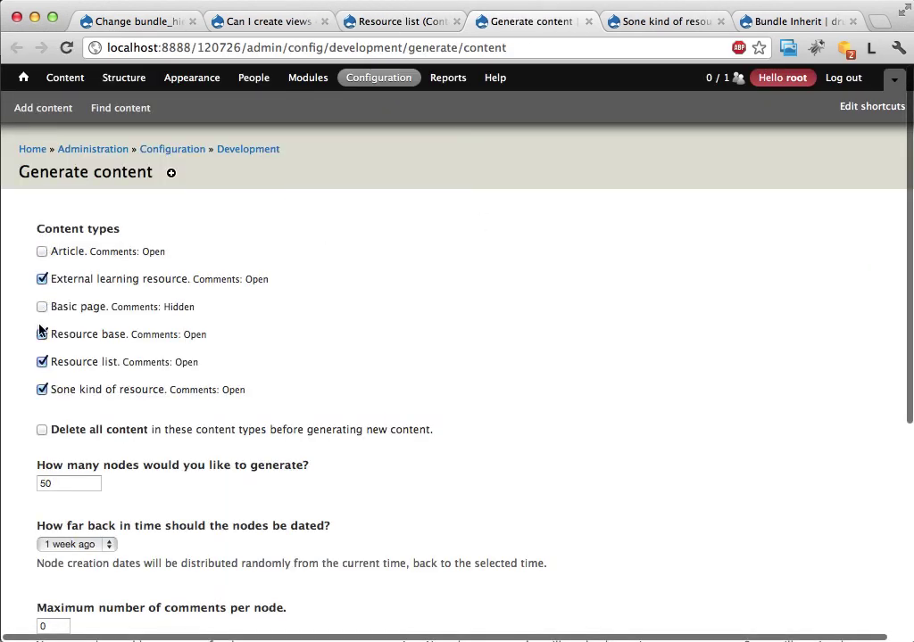
pyautogui.click(41, 390)
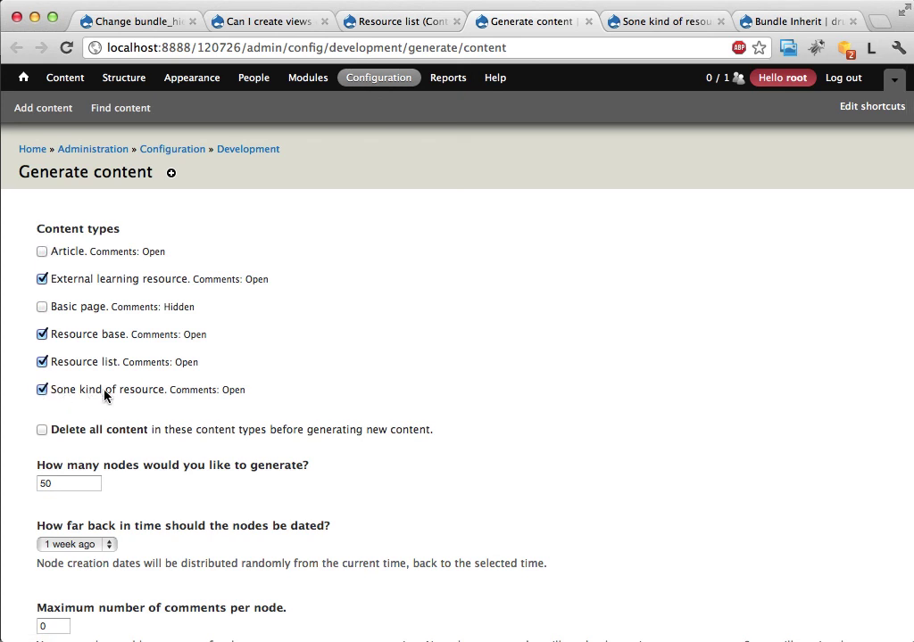
# Generate 15 nodes for the selected content types and return to the Resource list view's edit page
pyautogui.scroll(-5, 170, 415)
pyautogui.doubleClick(80, 251)
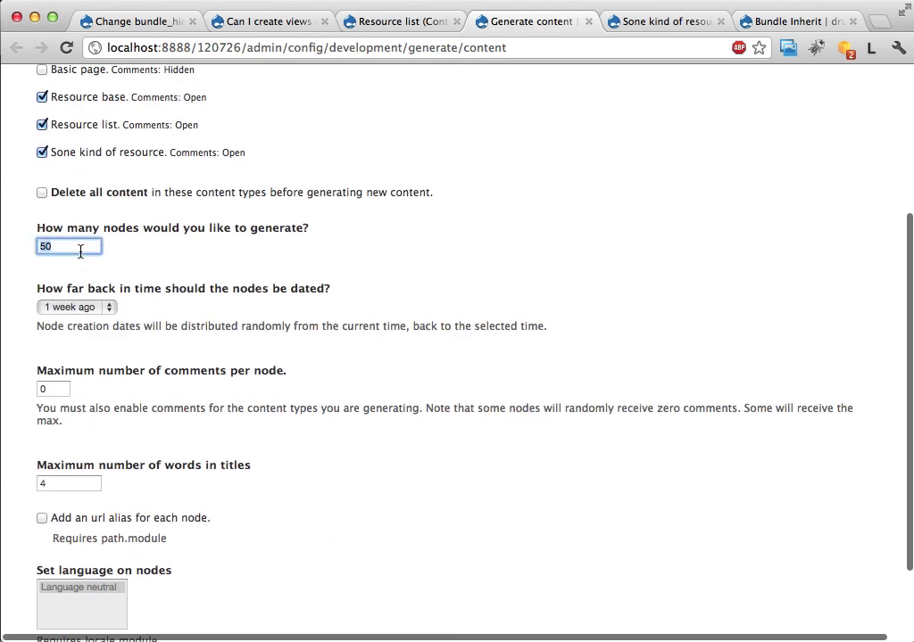
pyautogui.write('15')
pyautogui.scroll(-2, 184, 400)
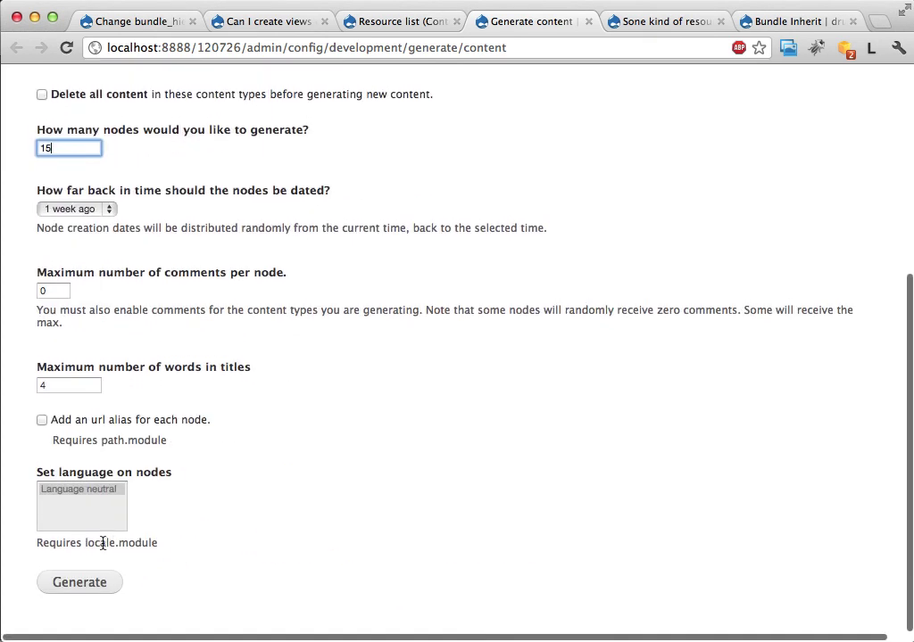
pyautogui.click(80, 586)
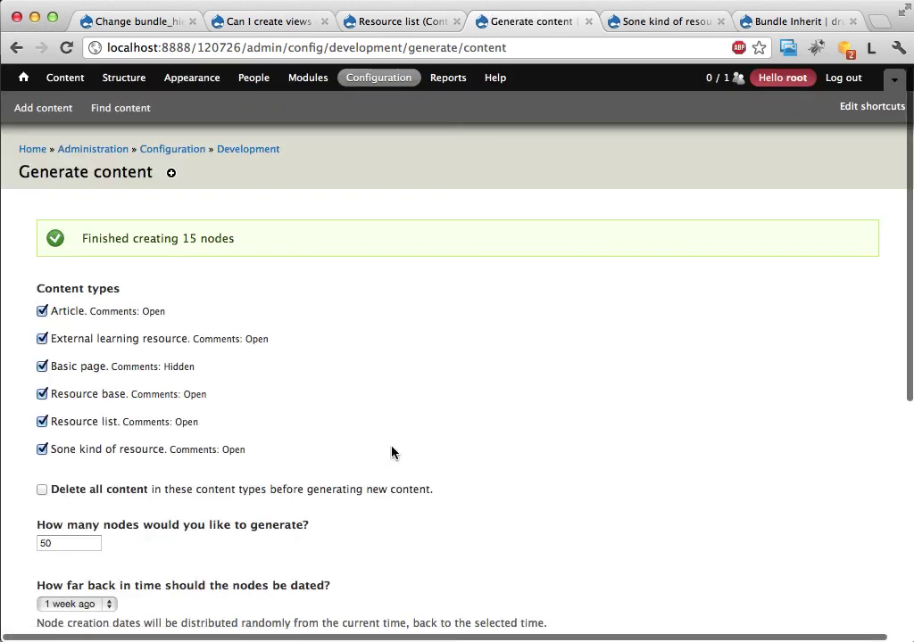
pyautogui.press('super+w')
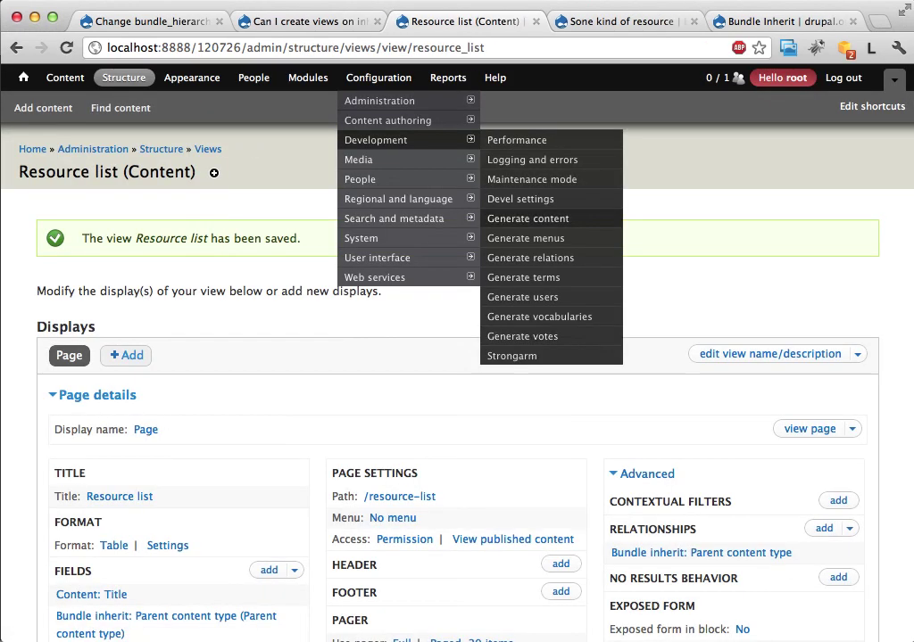
# Add the "Content: Type" field to all displays of the Resource list view with its default label
pyautogui.scroll(-3, 610, 338)
pyautogui.scroll(3, 609, 338)
pyautogui.scroll(-4, 253, 464)
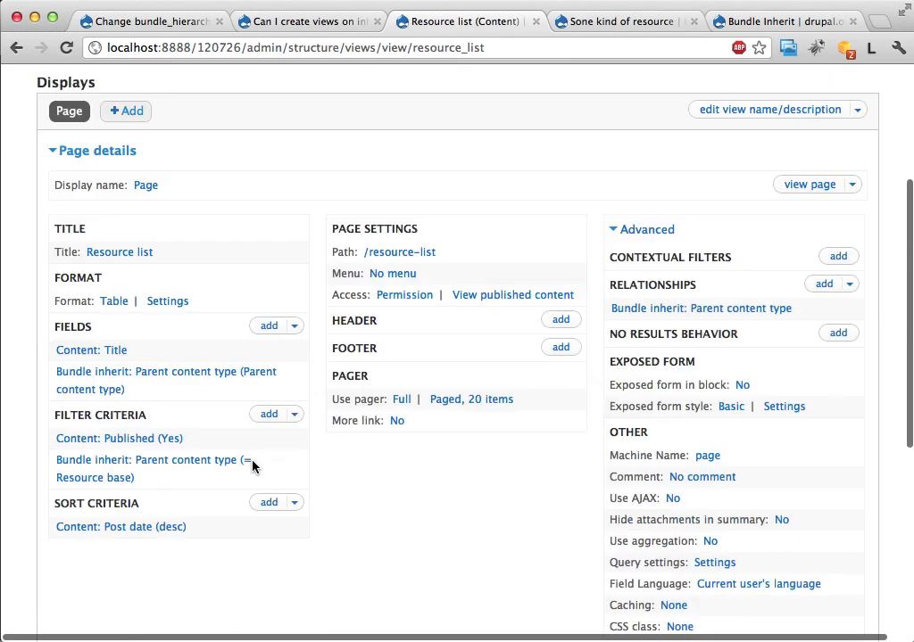
pyautogui.click(269, 327)
pyautogui.click(298, 221)
pyautogui.write('typ')
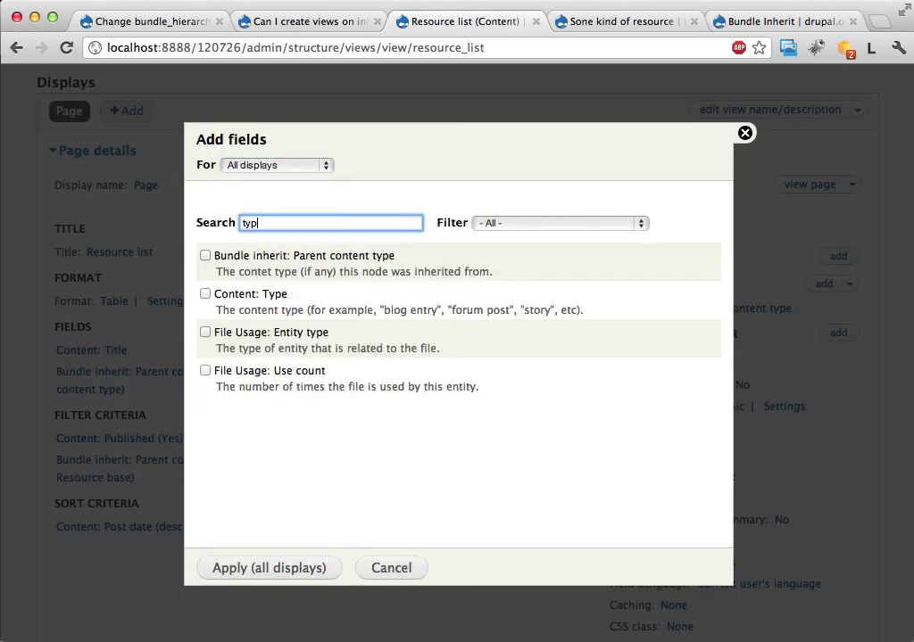
pyautogui.write('e')
pyautogui.click(205, 293)
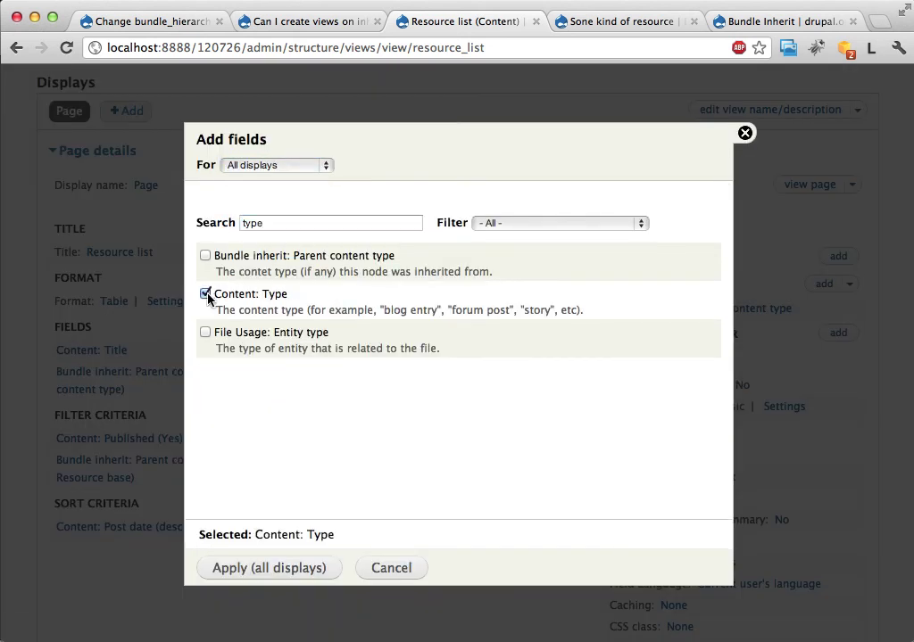
pyautogui.click(241, 571)
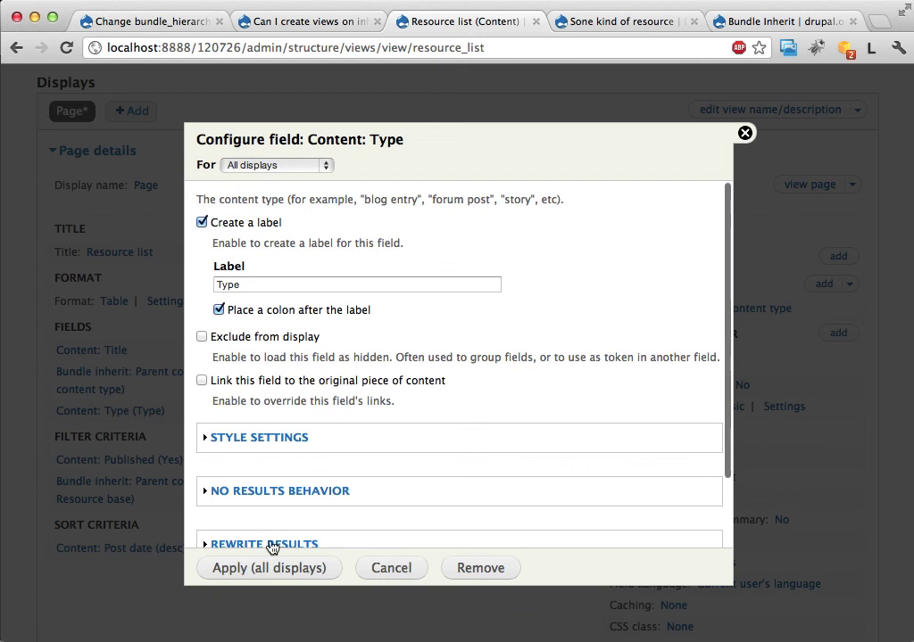
pyautogui.click(265, 573)
# Examine the parent content type and type values of the generated nodes in the view's preview
pyautogui.scroll(-15, 504, 501)
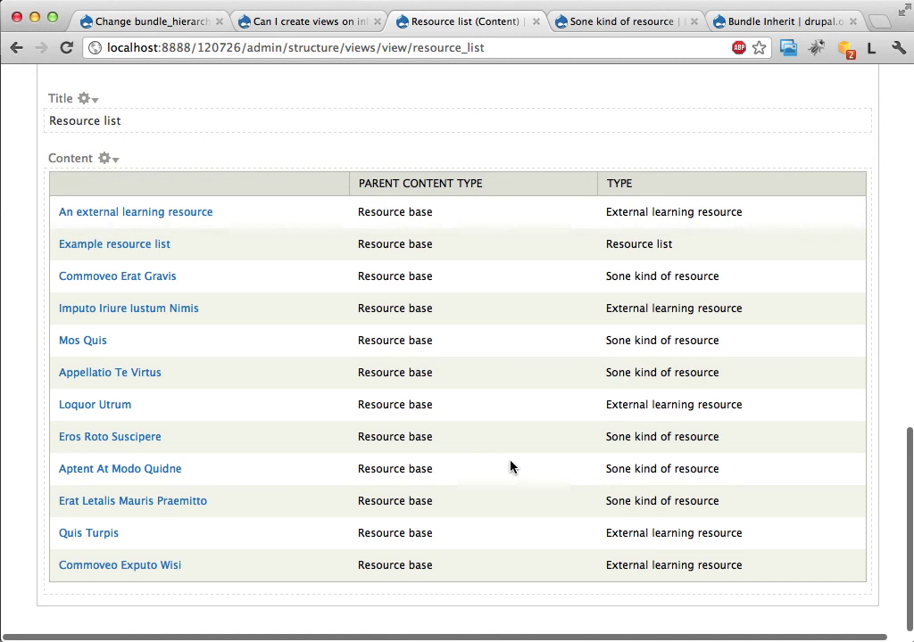
pyautogui.scroll(5, 510, 465)
pyautogui.scroll(-5, 510, 466)
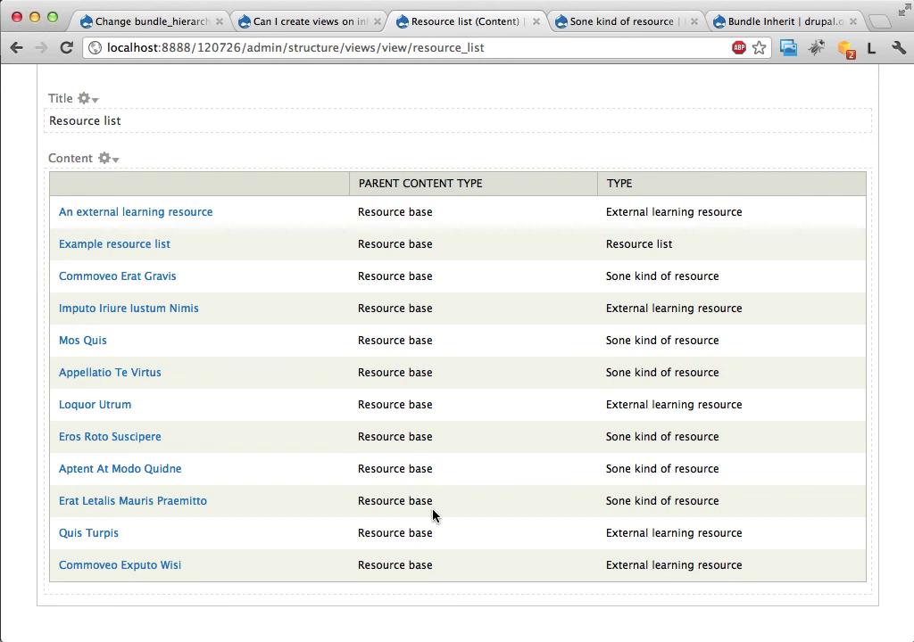
pyautogui.scroll(10, 434, 515)
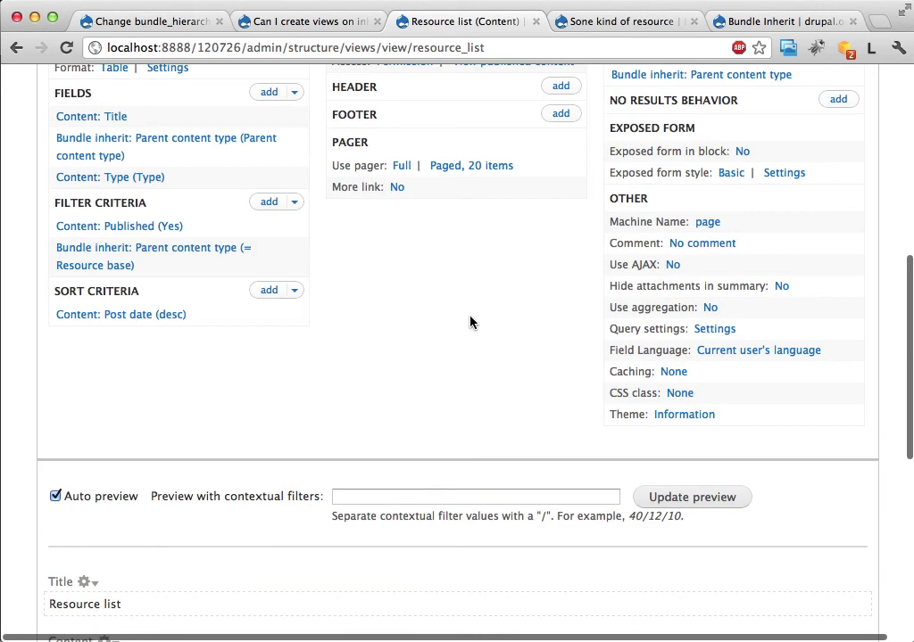
pyautogui.scroll(3, 470, 323)
pyautogui.scroll(-10, 327, 464)
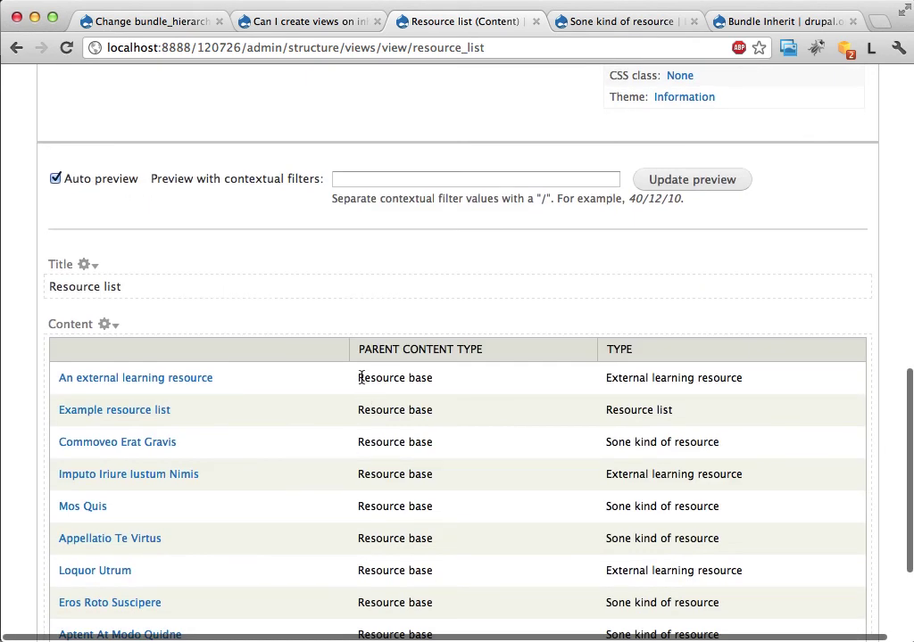
pyautogui.moveTo(361, 378); pyautogui.dragTo(456, 377)
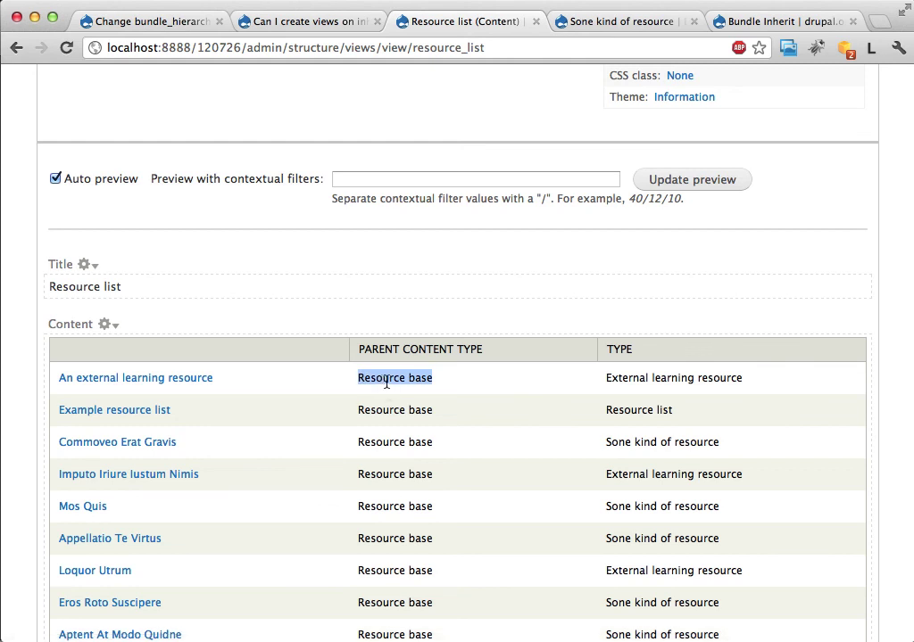
# Add a "Content: Type" filter to all displays with the operator "Is one of" and Resource base selected
pyautogui.scroll(5, 386, 382)
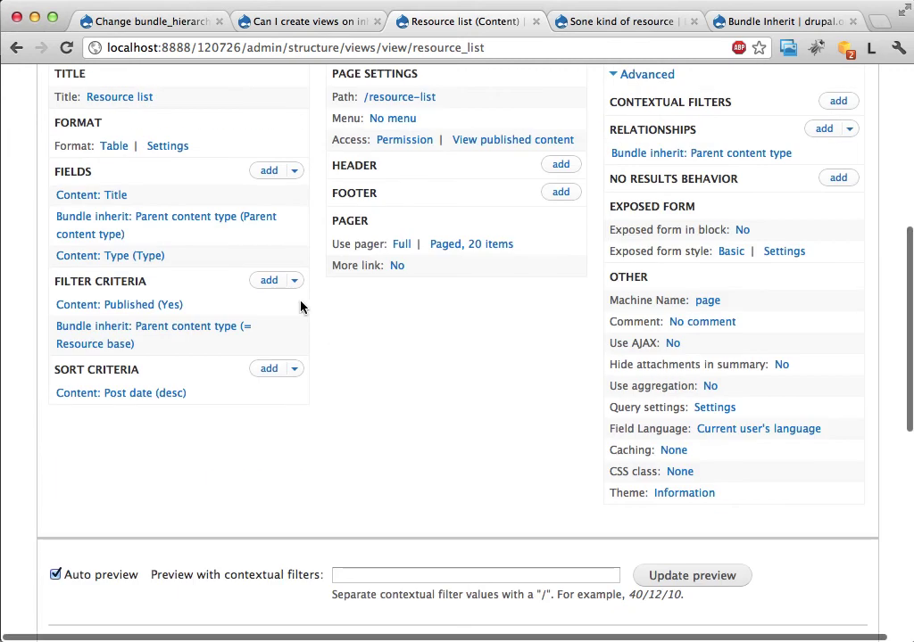
pyautogui.click(268, 282)
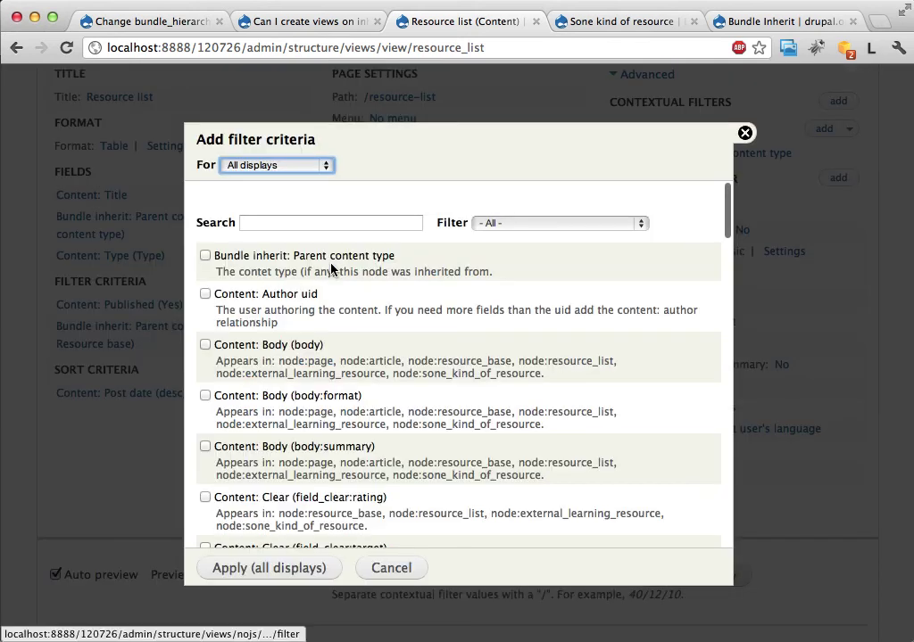
pyautogui.click(315, 219)
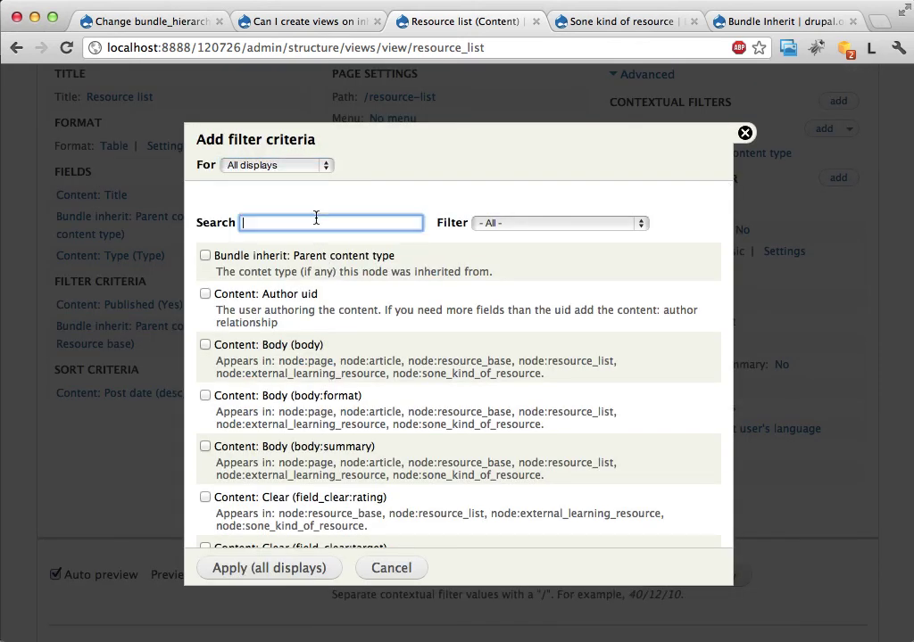
pyautogui.write('type')
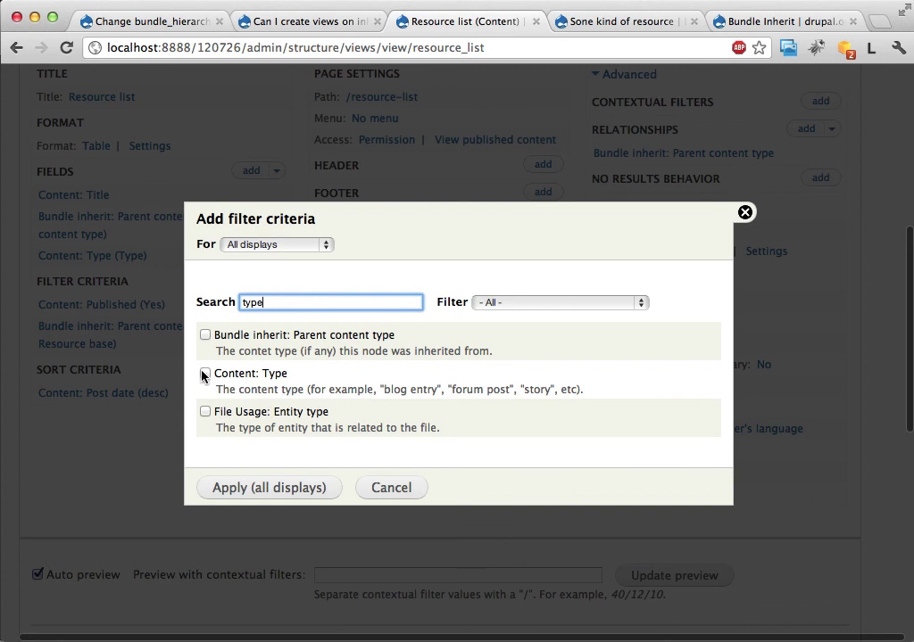
pyautogui.click(205, 374)
pyautogui.click(230, 501)
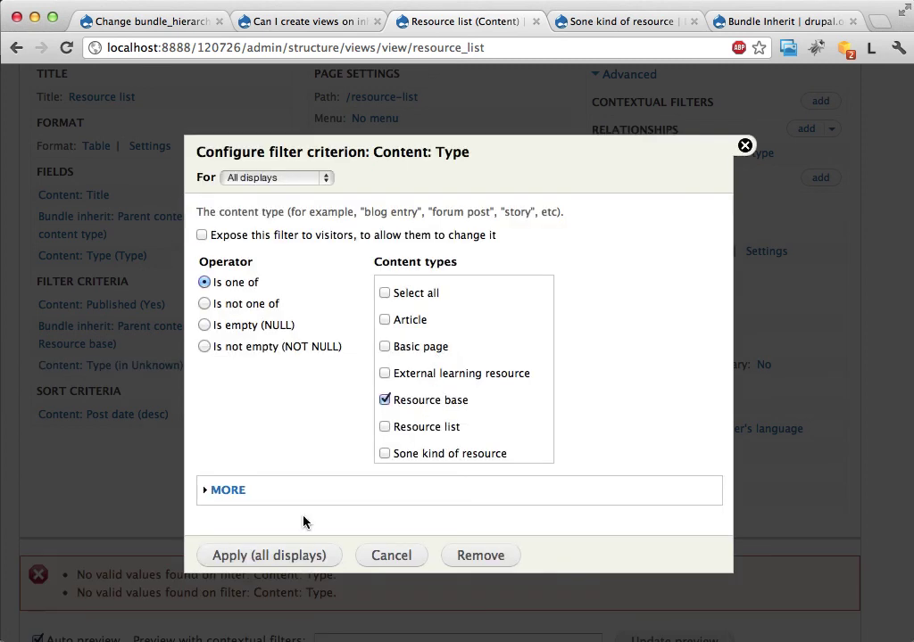
pyautogui.click(277, 558)
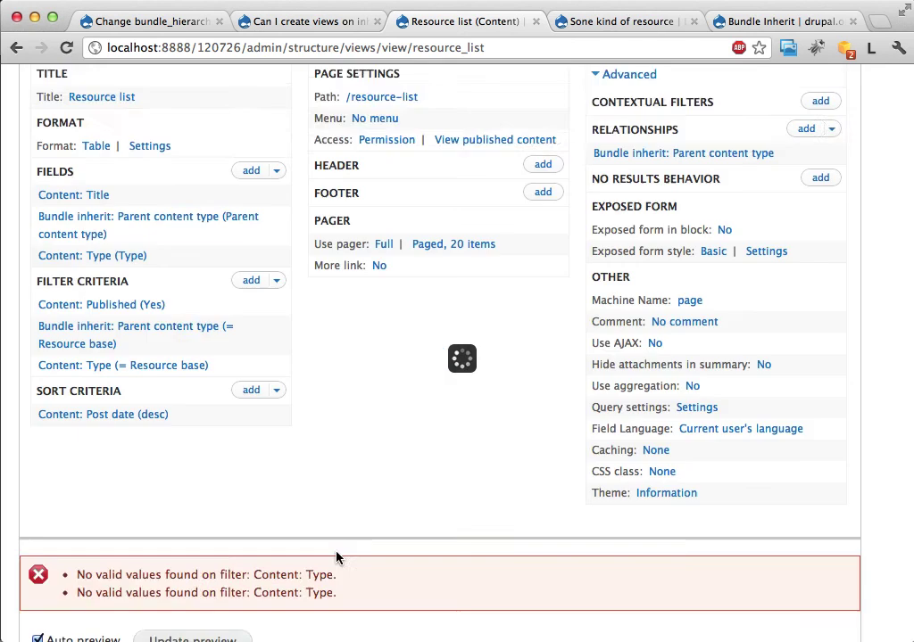
# Create a new filter group in the filter criteria arrangement and set its operator to Or
pyautogui.scroll(-3, 326, 464)
pyautogui.click(276, 206)
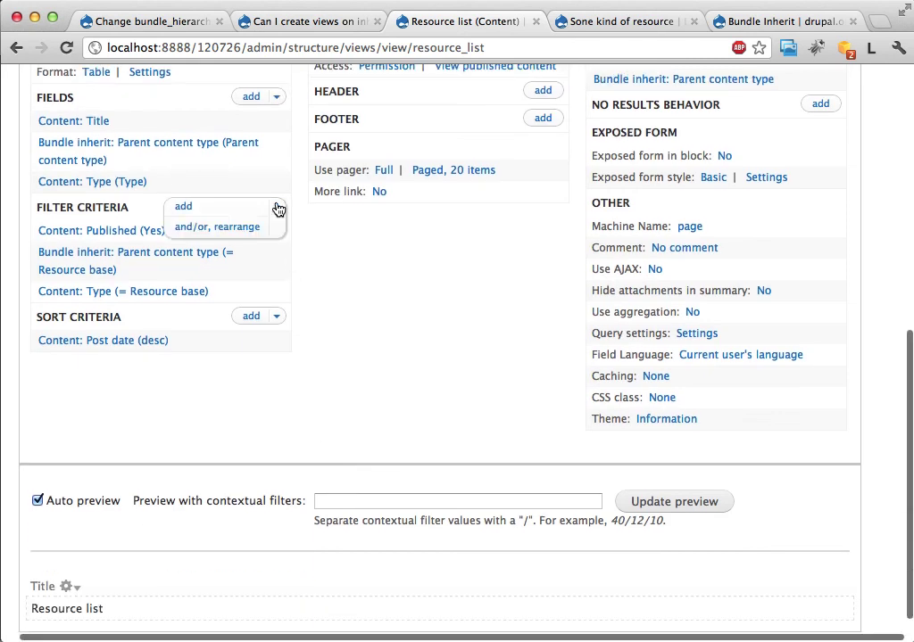
pyautogui.click(226, 226)
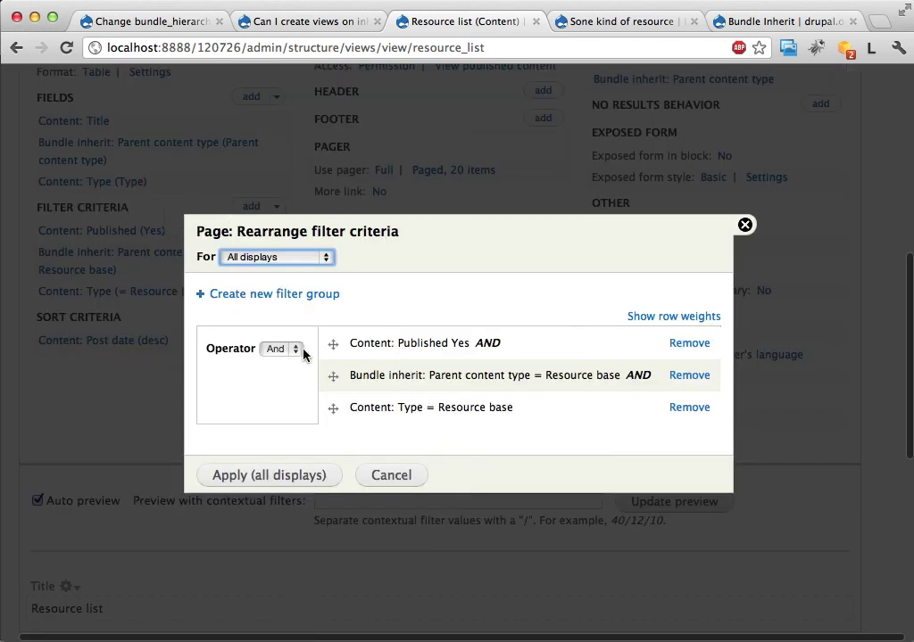
pyautogui.click(314, 294)
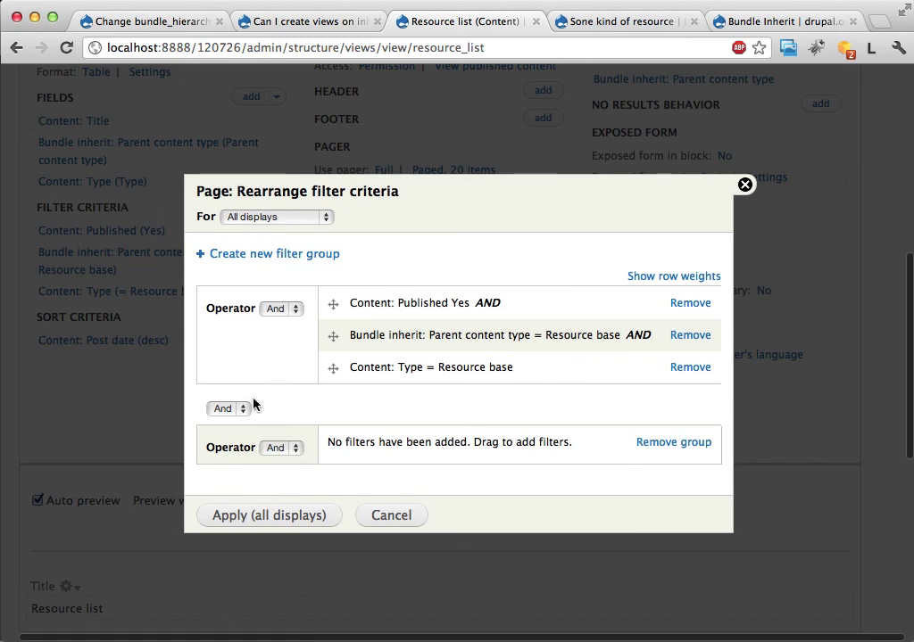
pyautogui.click(286, 451)
pyautogui.click(290, 461)
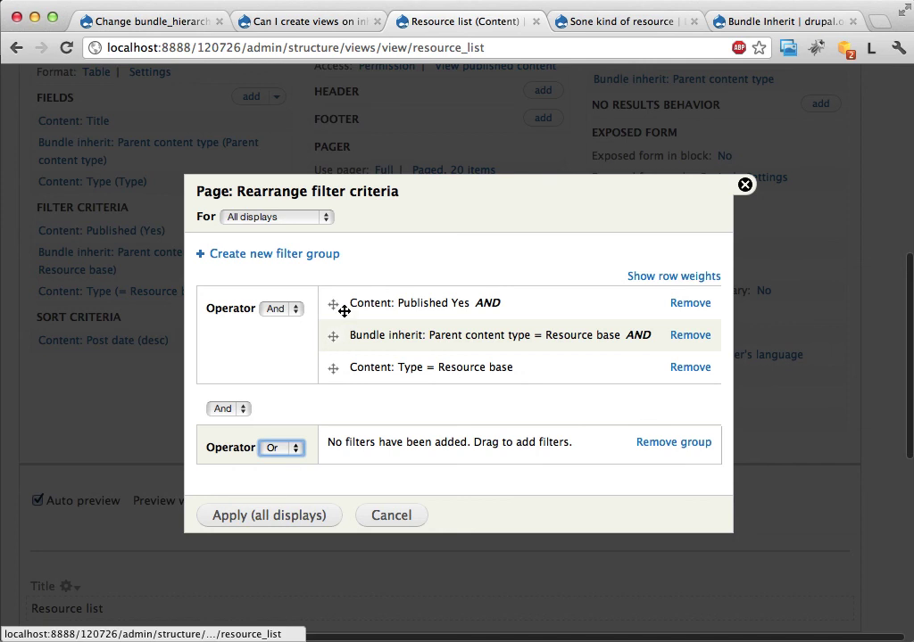
# Move the parent content type and "Content: Type" filters into the Or group, apply to all displays, and check the preview
pyautogui.moveTo(333, 335); pyautogui.dragTo(336, 424)
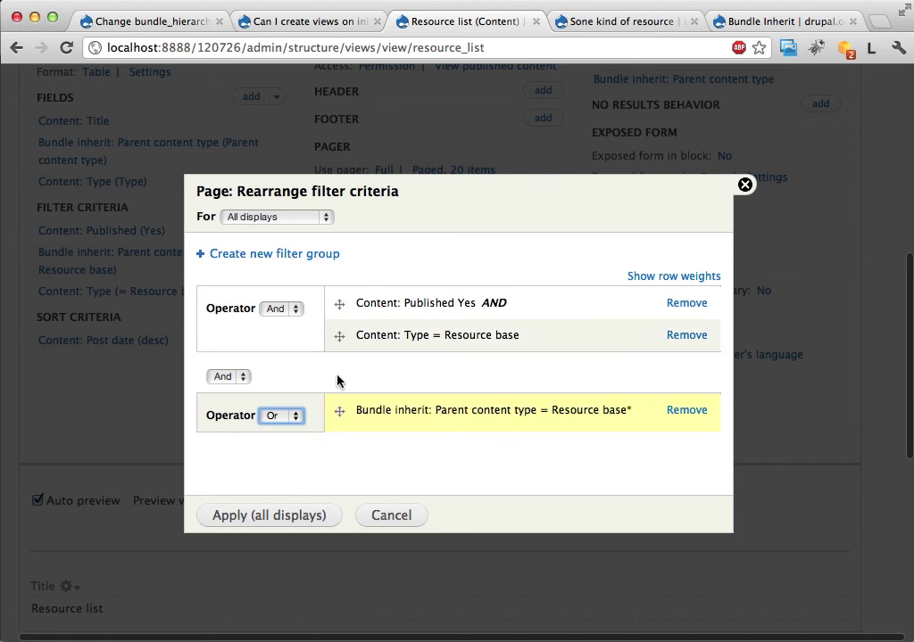
pyautogui.moveTo(337, 335); pyautogui.dragTo(338, 382)
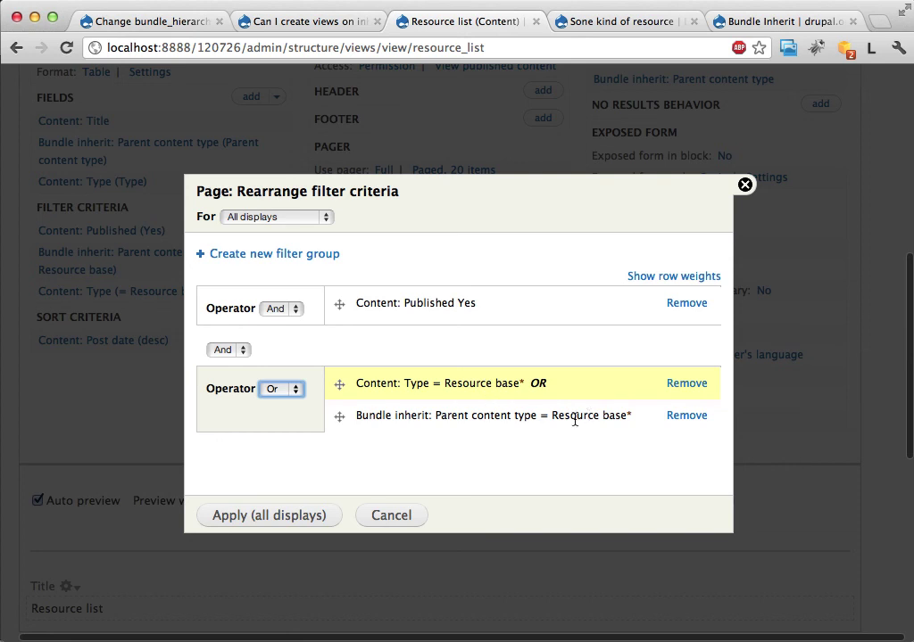
pyautogui.click(306, 518)
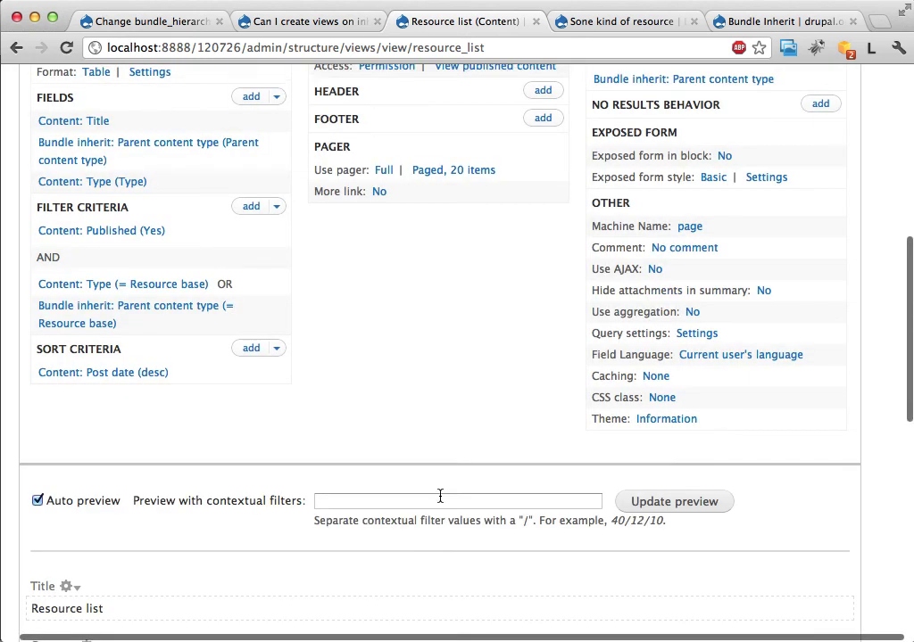
pyautogui.scroll(-10, 440, 496)
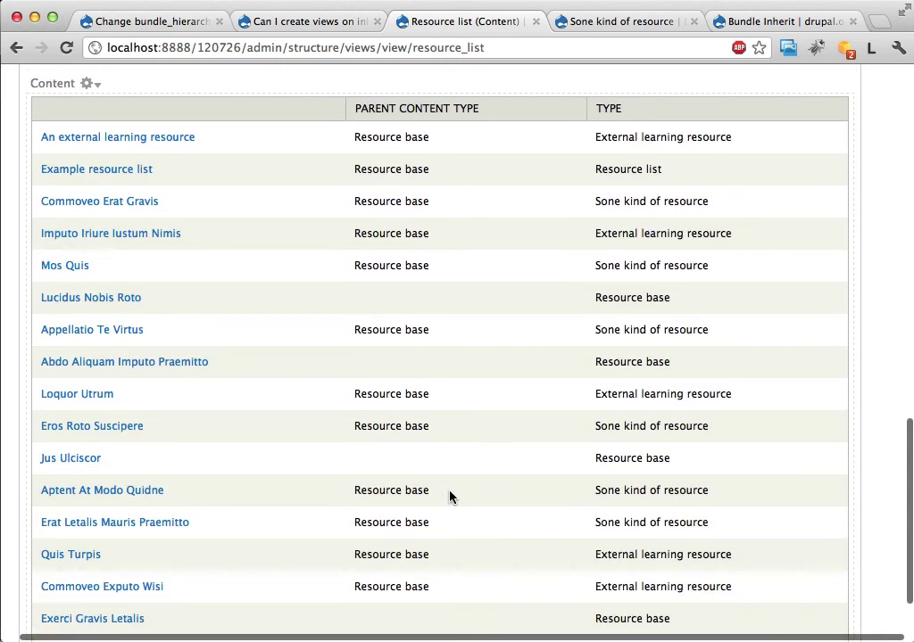
pyautogui.scroll(-2, 450, 497)
pyautogui.scroll(3, 450, 497)
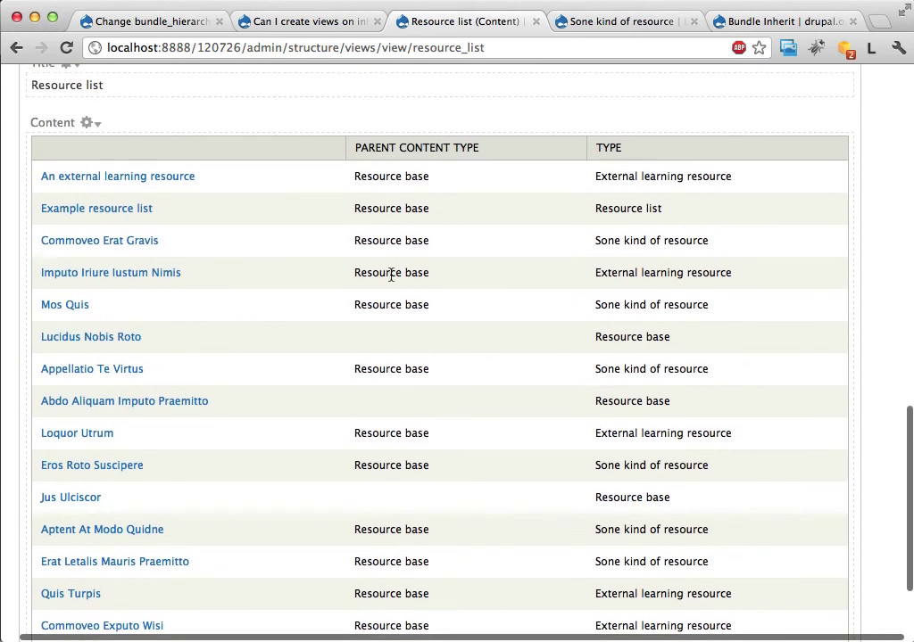
pyautogui.tripleClick(379, 177)
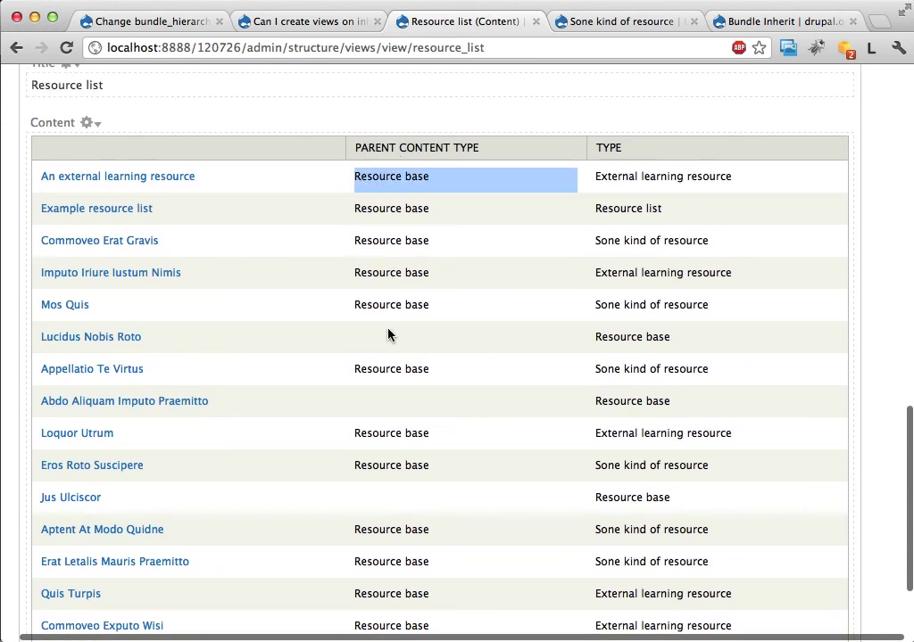
pyautogui.tripleClick(599, 336)
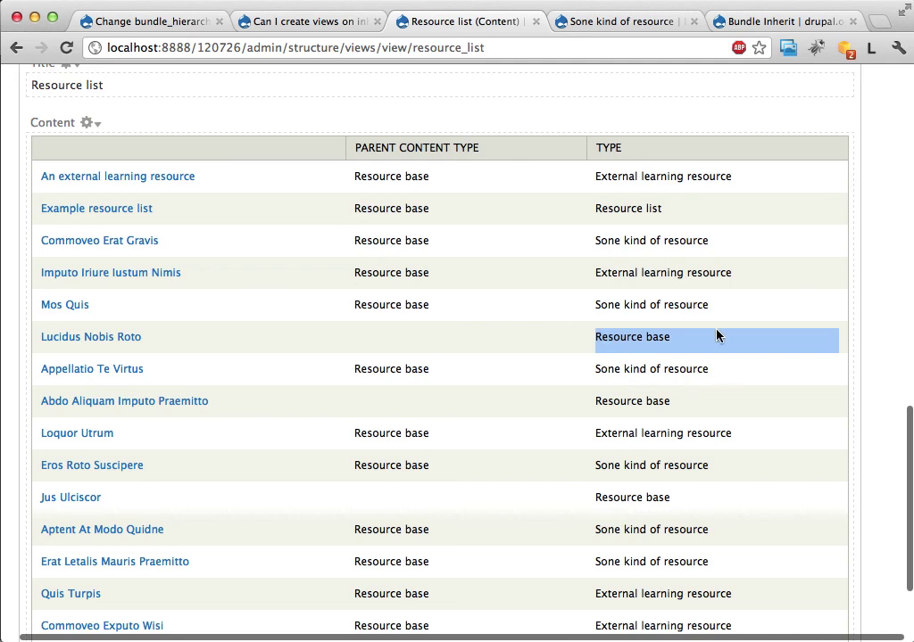
# Save the Resource list view with its new filter criteria
pyautogui.scroll(-3, 624, 361)
pyautogui.scroll(15, 616, 369)
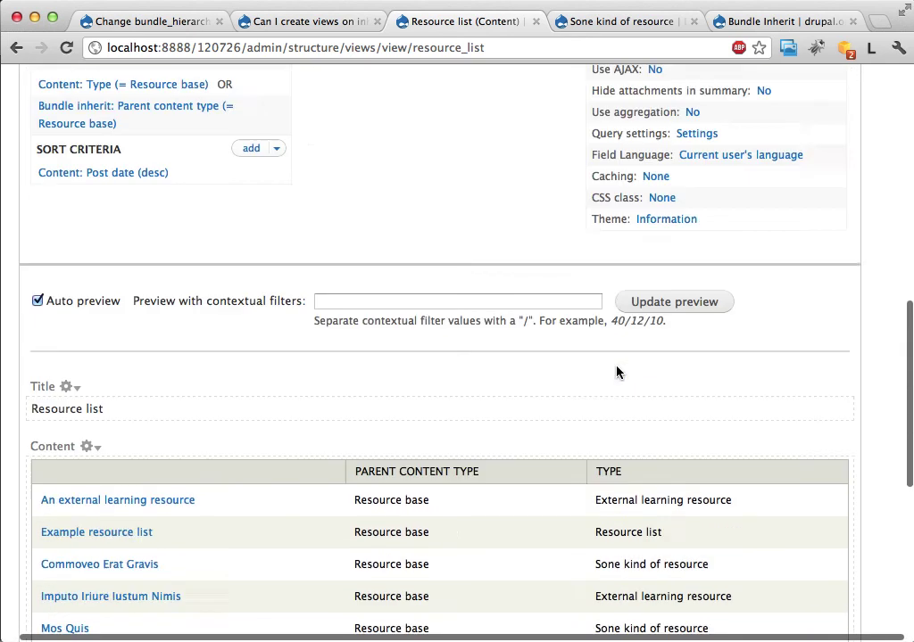
pyautogui.scroll(2, 618, 373)
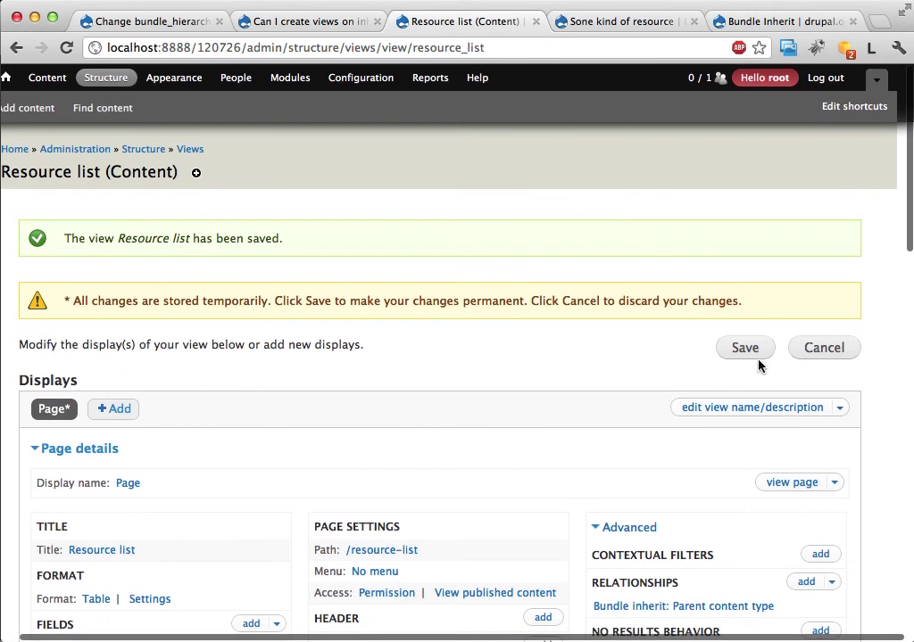
pyautogui.click(748, 350)
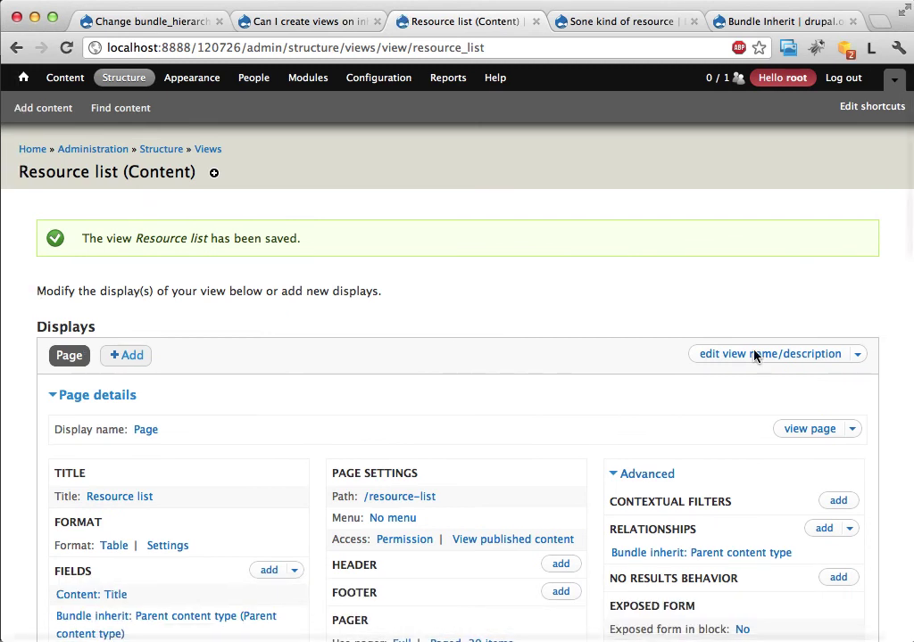
# Review the Bundle Inherit project page and the node numbers of its inherited-views and bundle_hierarchy renaming issues, and return to the Resource list view
pyautogui.click(780, 20)
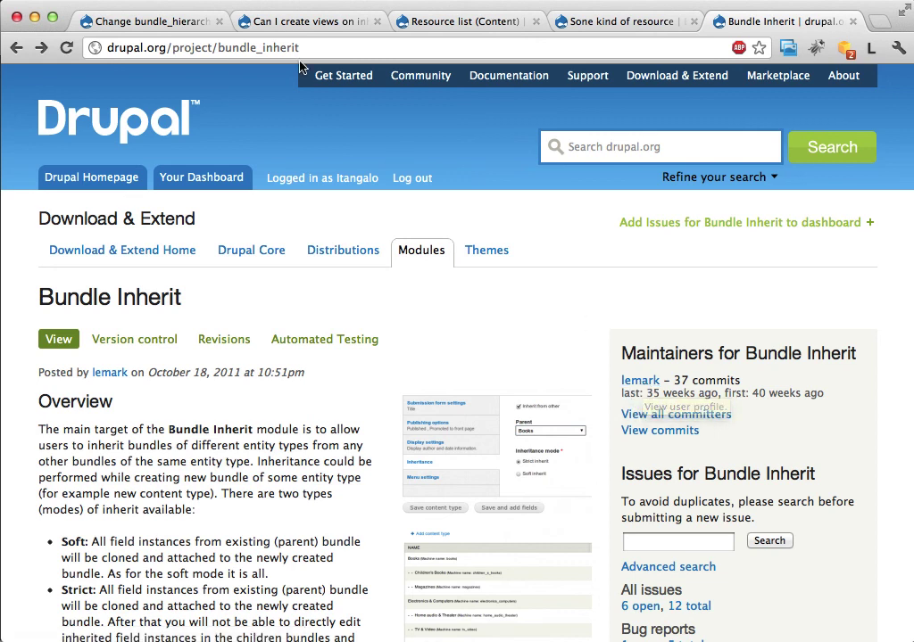
pyautogui.click(293, 23)
pyautogui.doubleClick(231, 49)
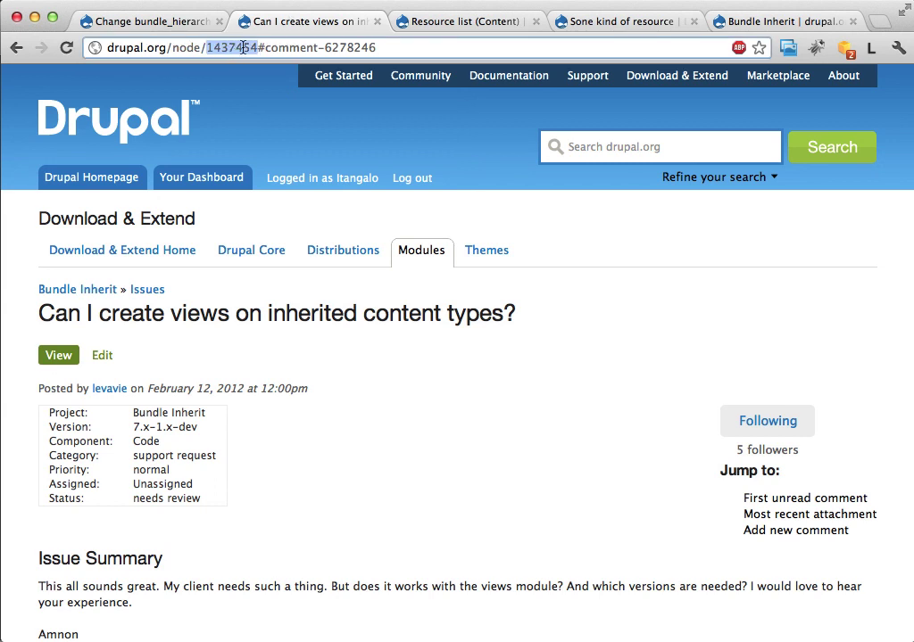
pyautogui.click(174, 25)
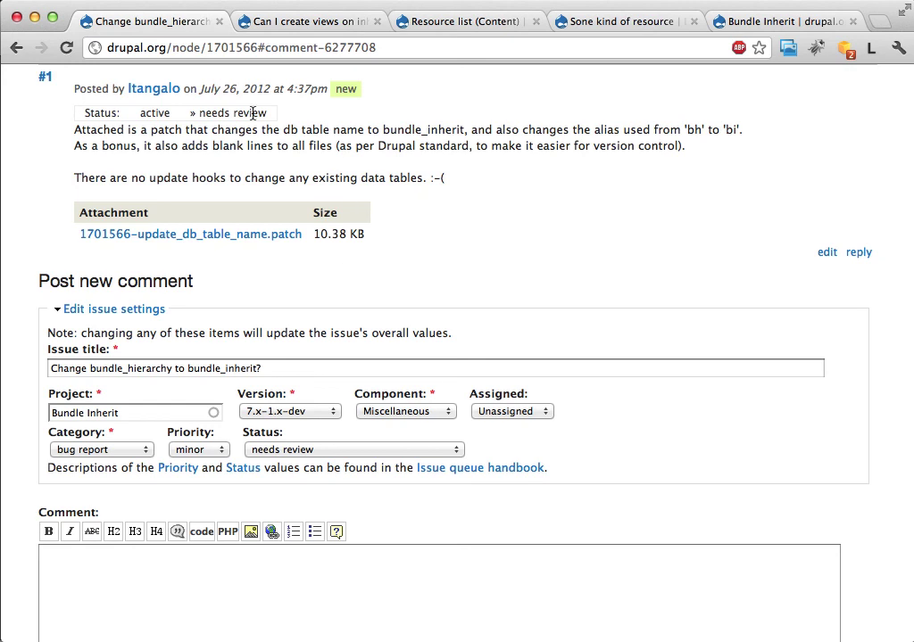
pyautogui.doubleClick(231, 48)
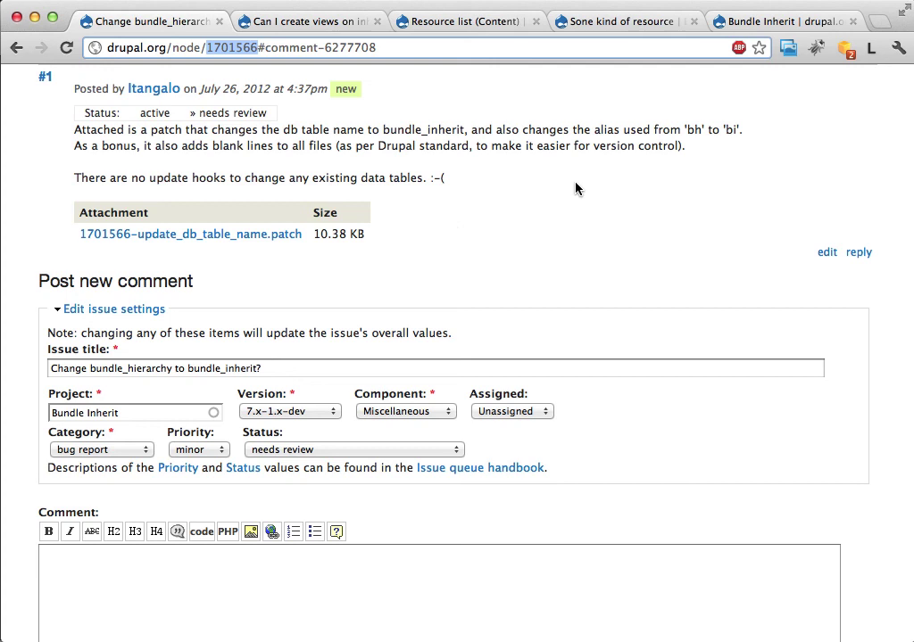
pyautogui.click(480, 25)
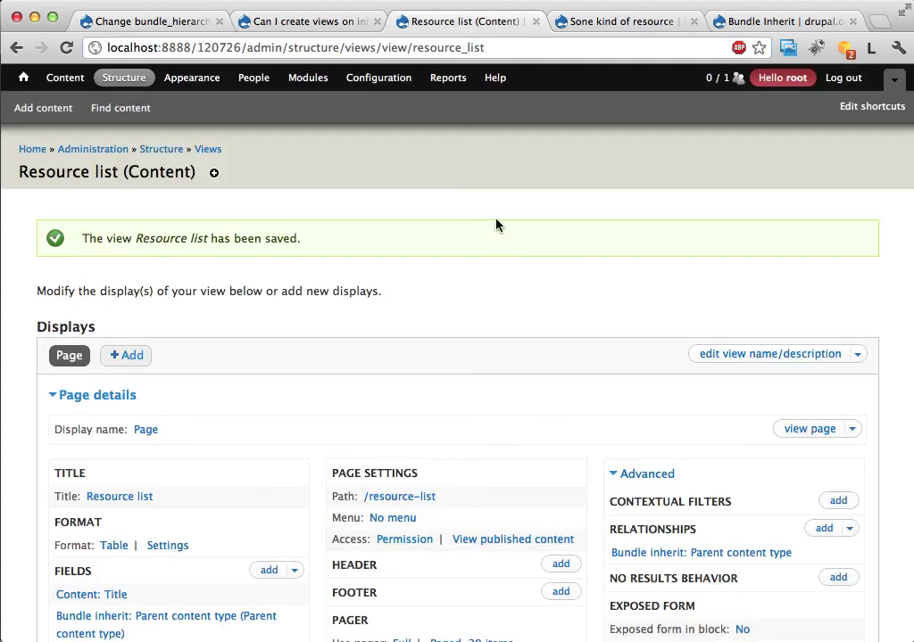